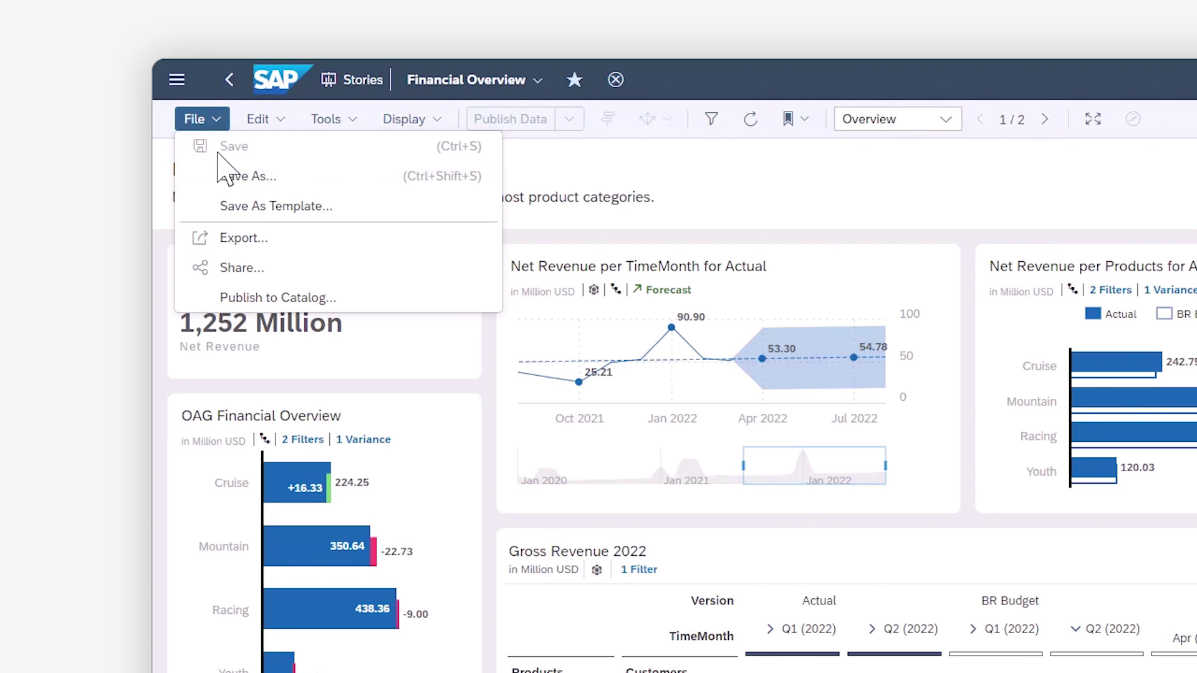
Open the export settings for the Financial Overview story and review the page layout and batch exporting options
click(241, 243)
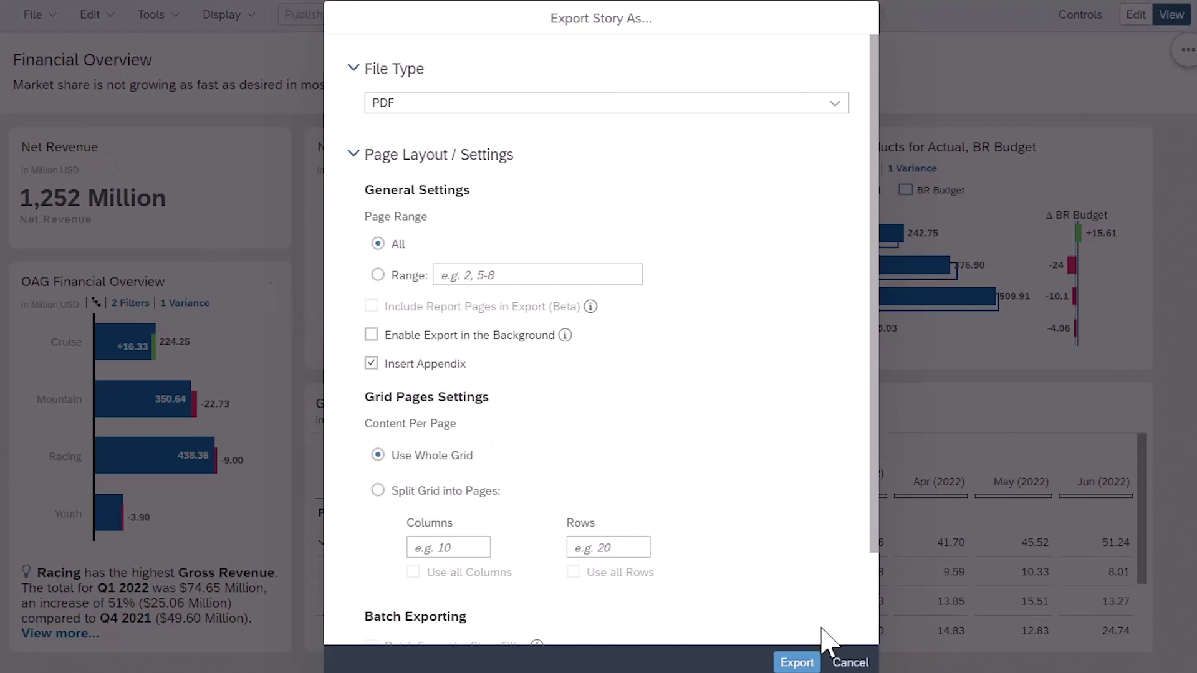
scroll(872, 637, down, 2)
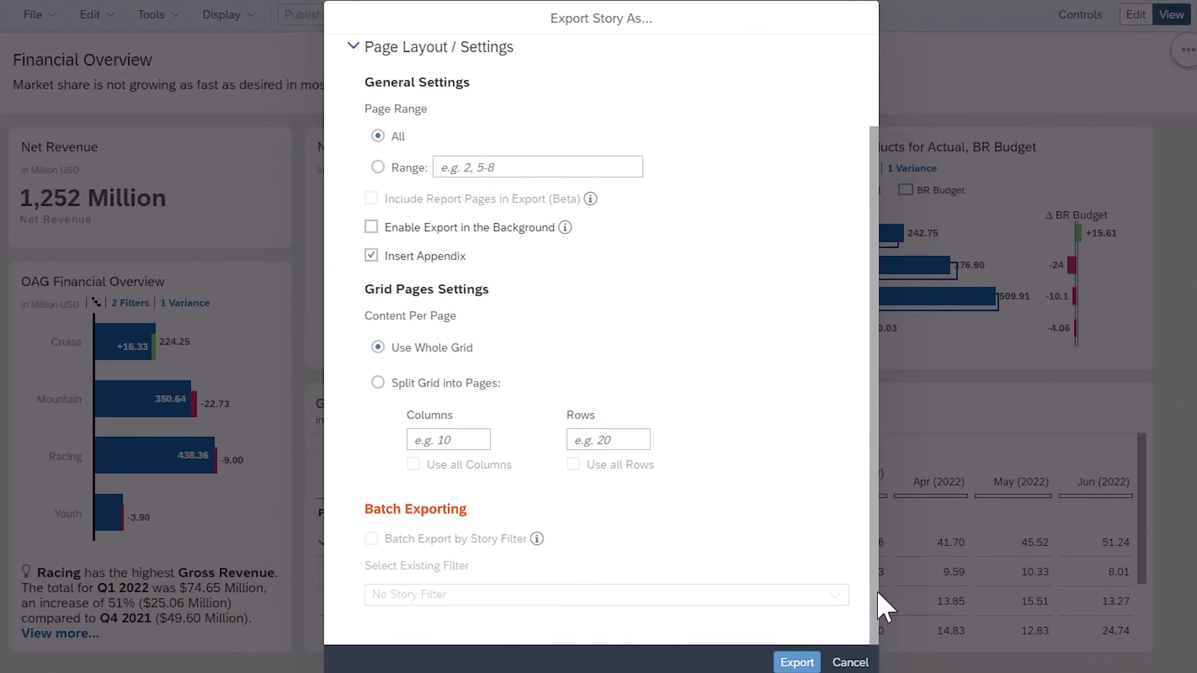
click(873, 75)
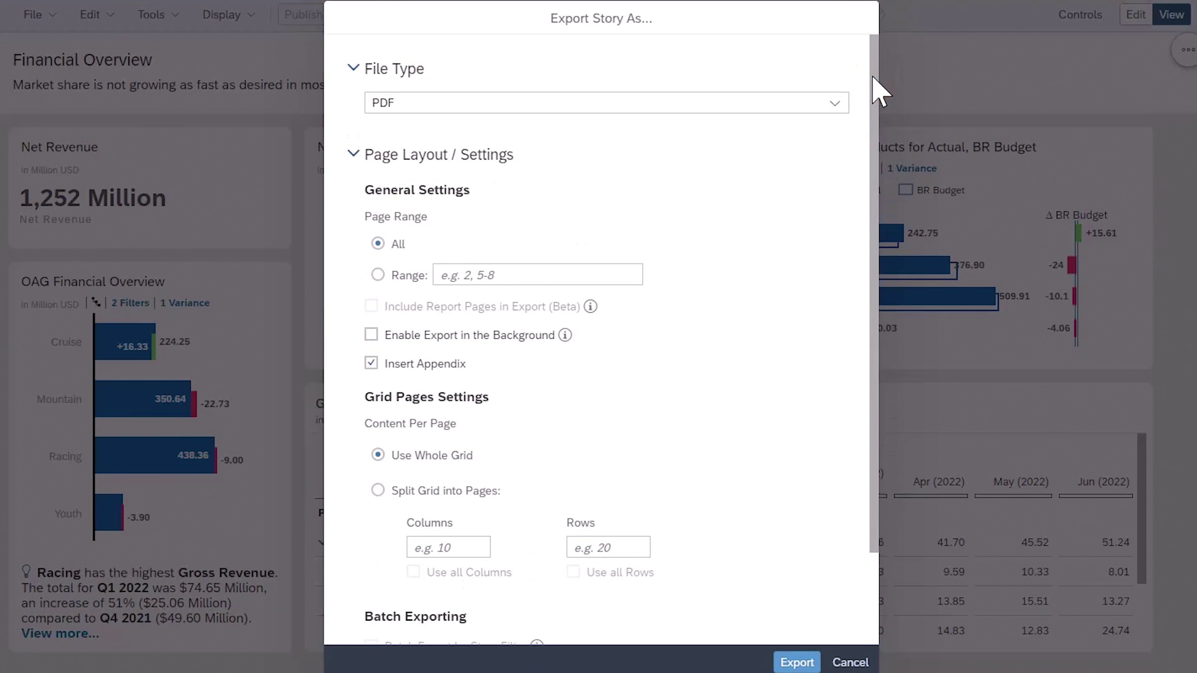
Try Google Slides as the story's export file type, and set the type back to PDF
click(835, 107)
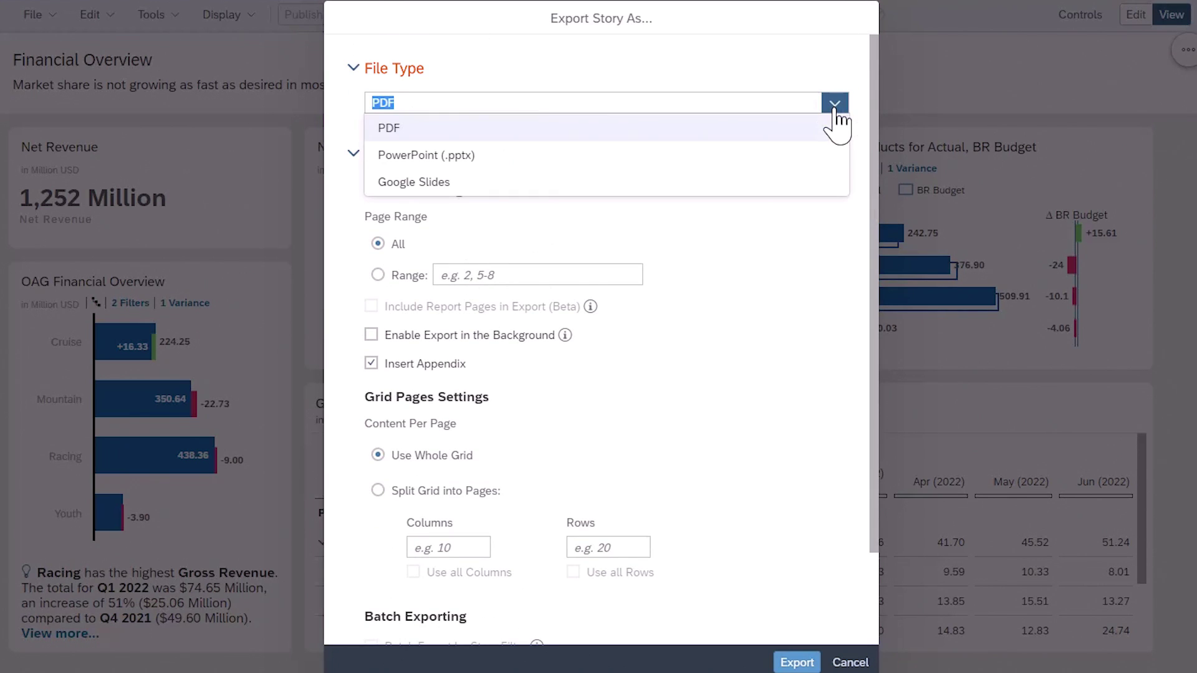
click(415, 182)
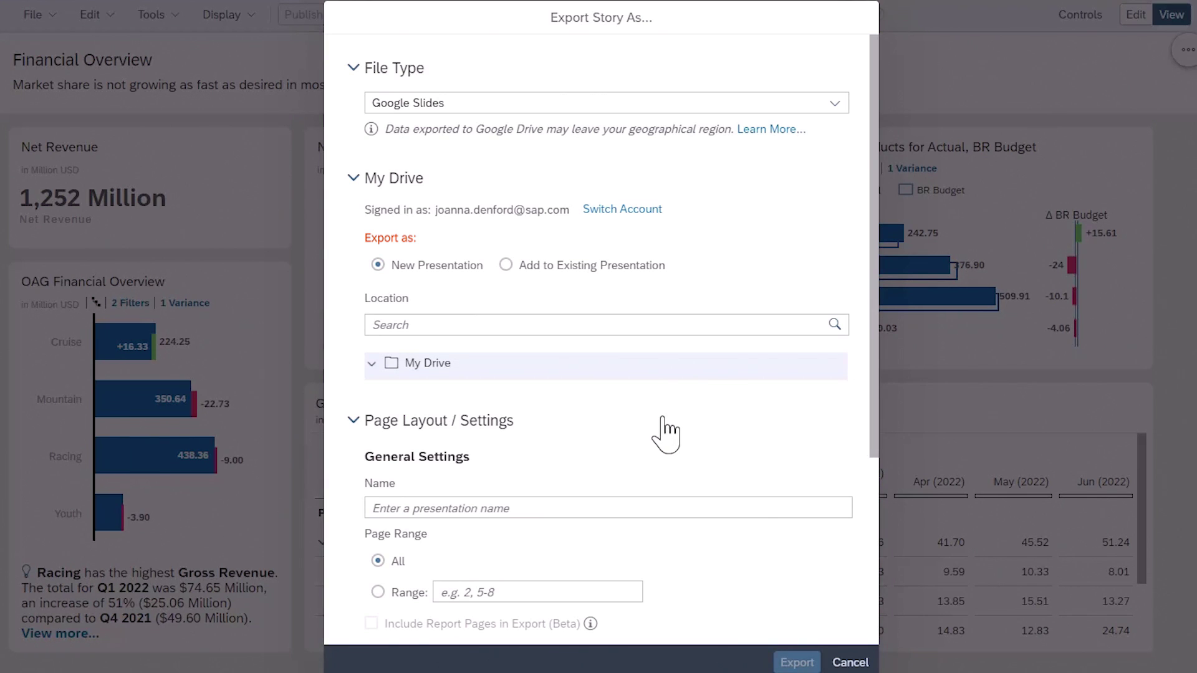
click(834, 105)
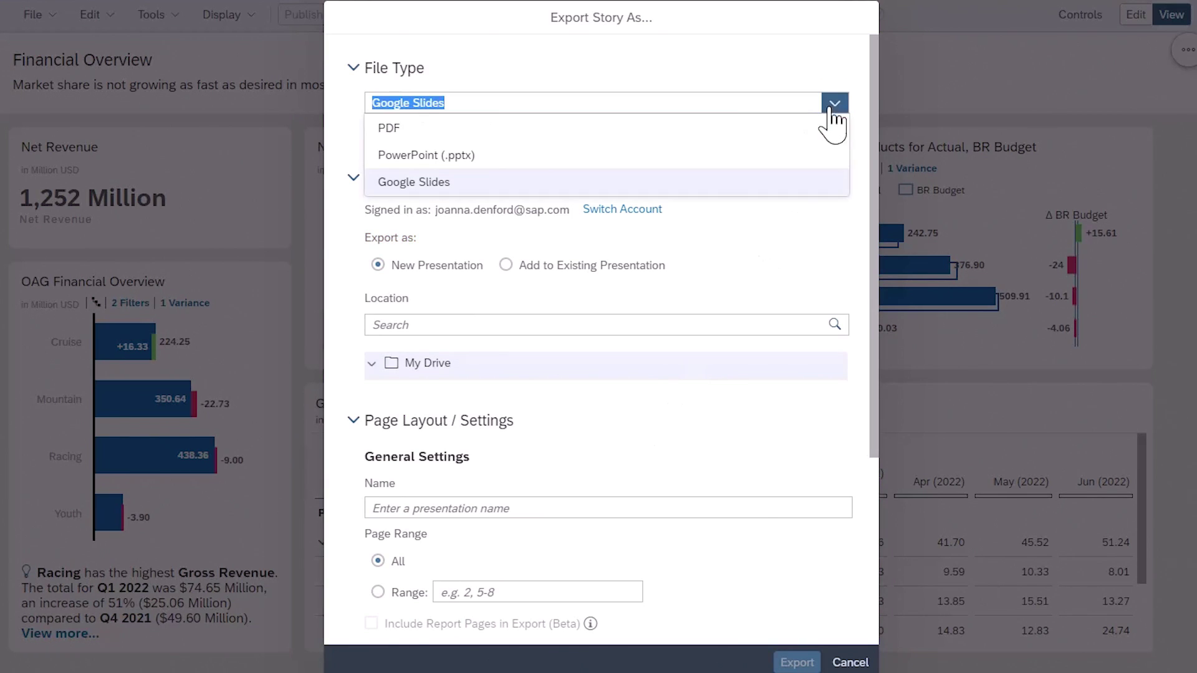
click(389, 125)
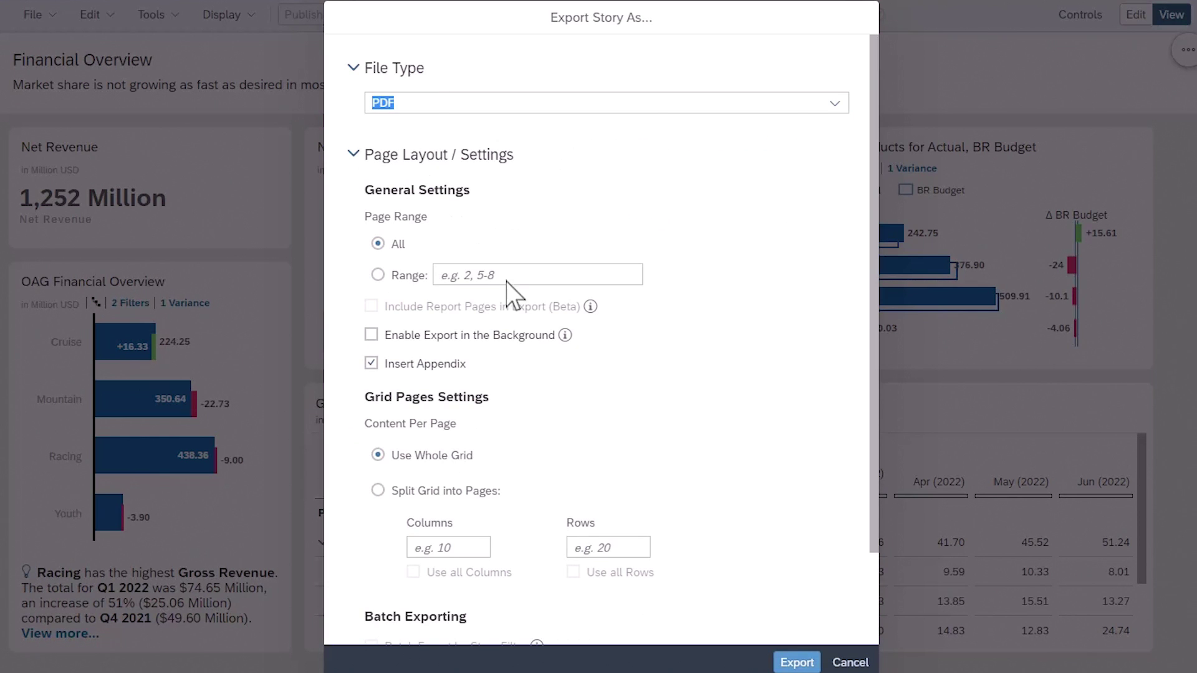
Export the story as a PDF and view pages 2 and 3 of the exported file
click(797, 663)
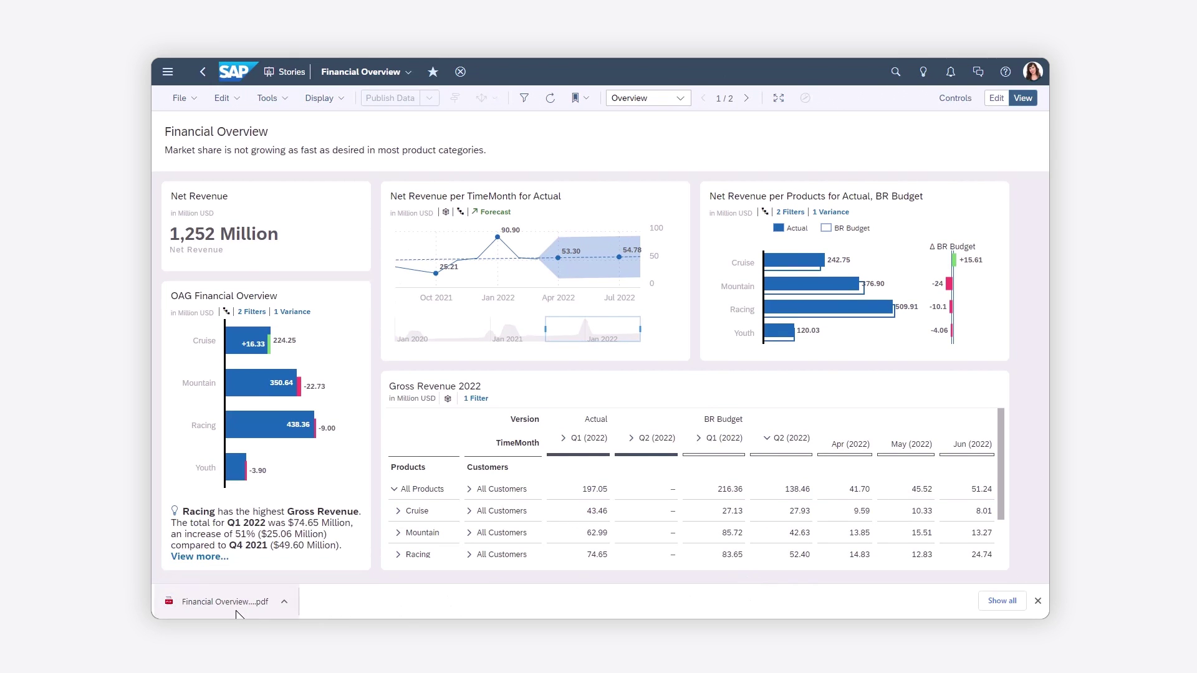
click(229, 606)
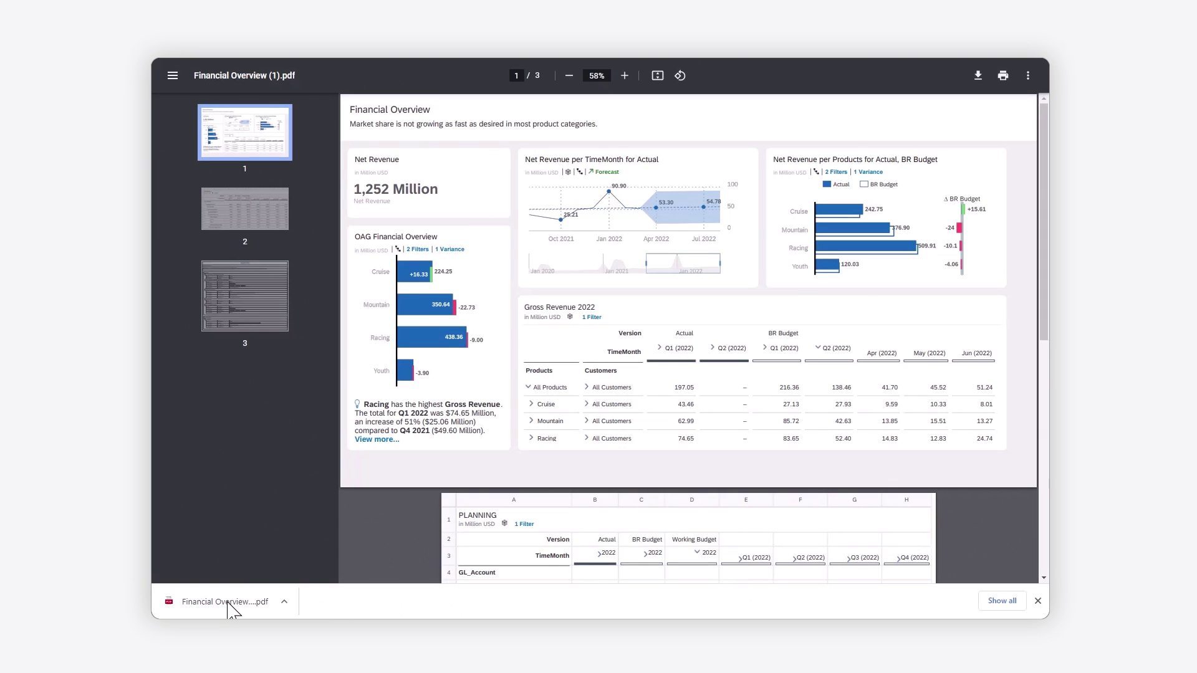
click(249, 212)
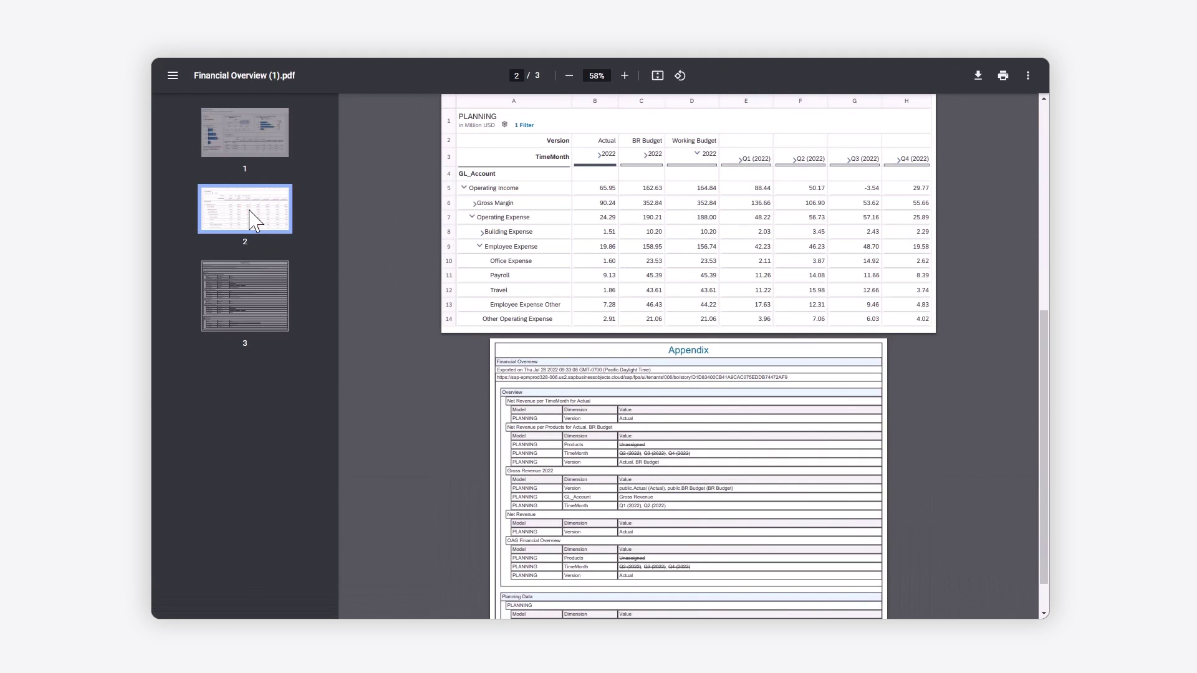
click(245, 290)
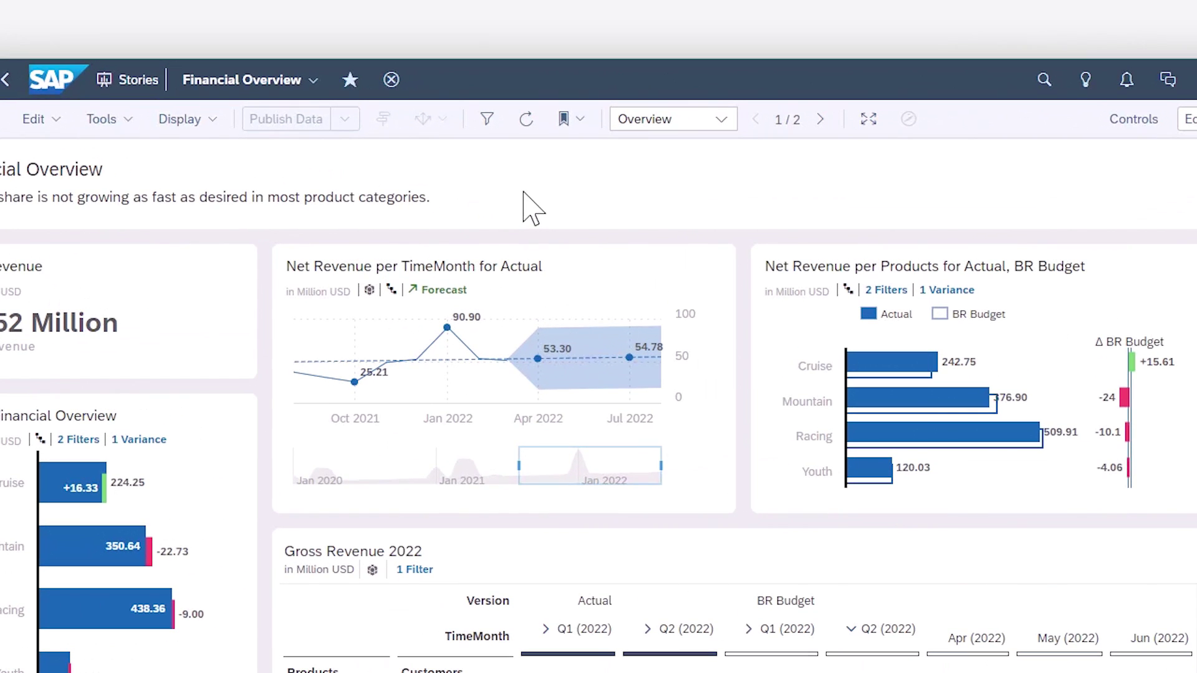
Export the Net Revenue per TimeMonth for Actual chart as CSV with formatting included and a semicolon delimiter, and open the exported file
click(757, 263)
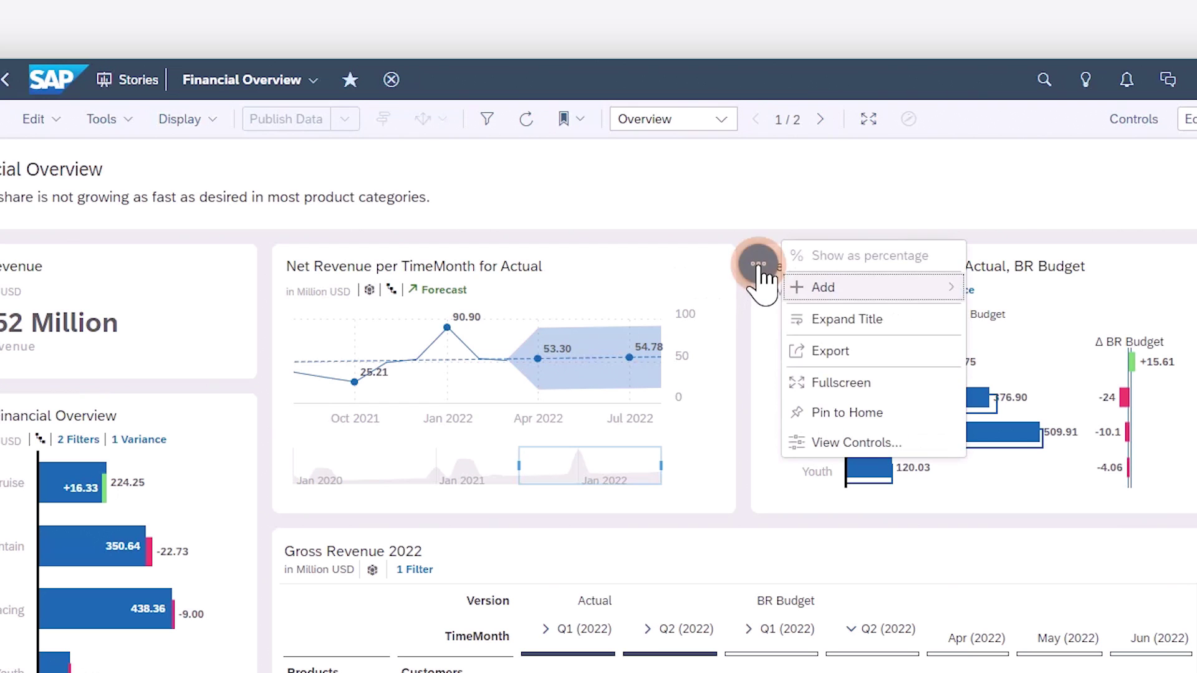
click(824, 350)
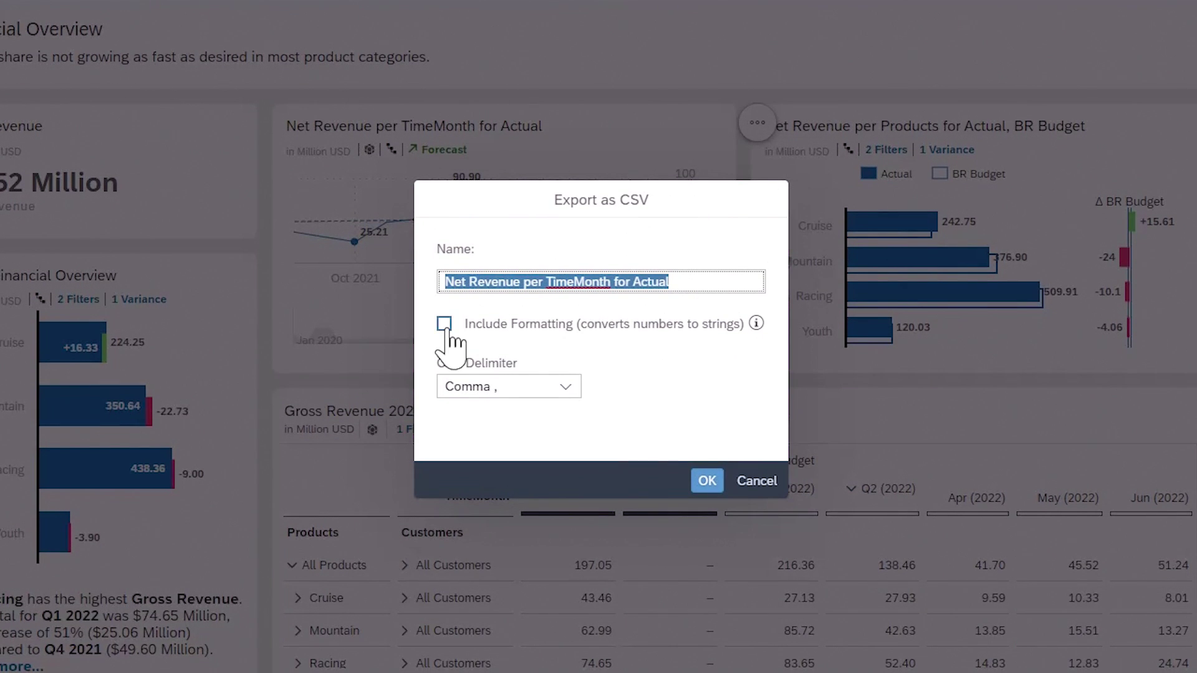
click(444, 348)
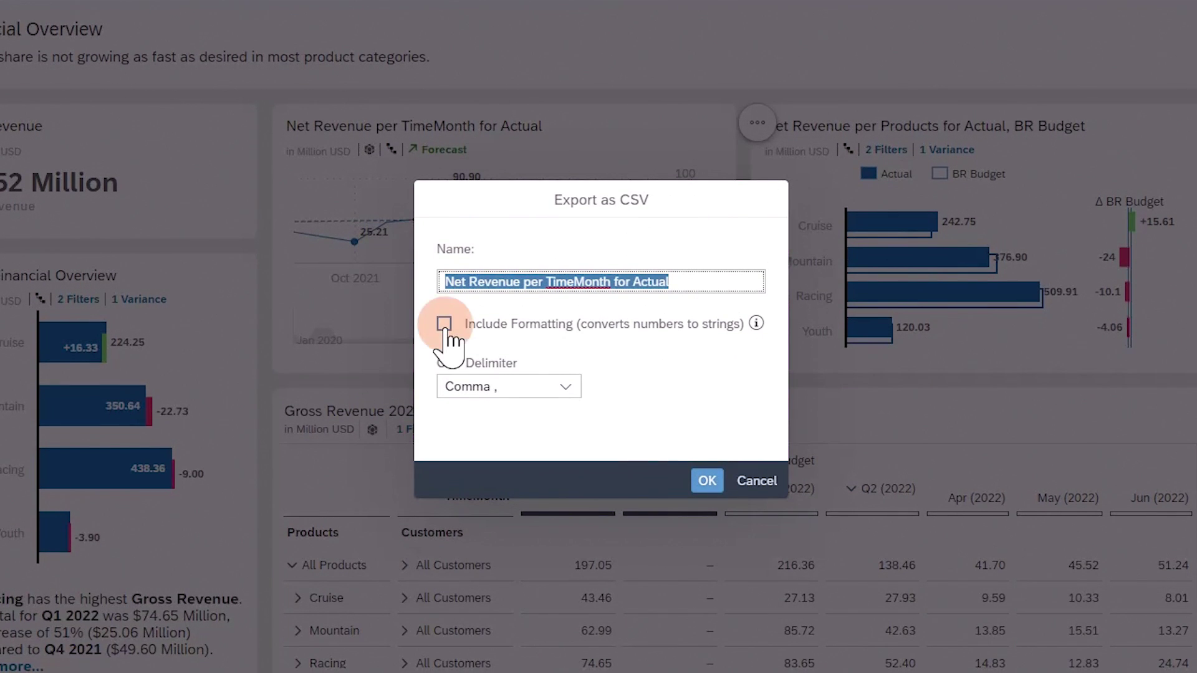
click(565, 386)
click(530, 445)
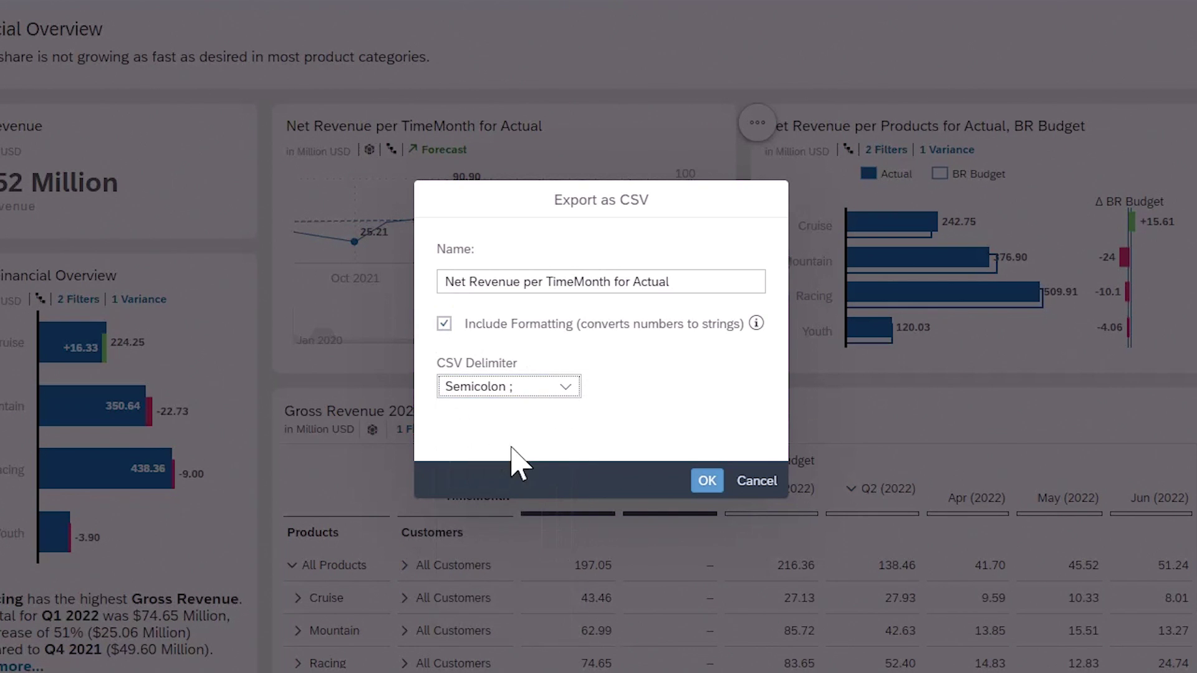
click(707, 485)
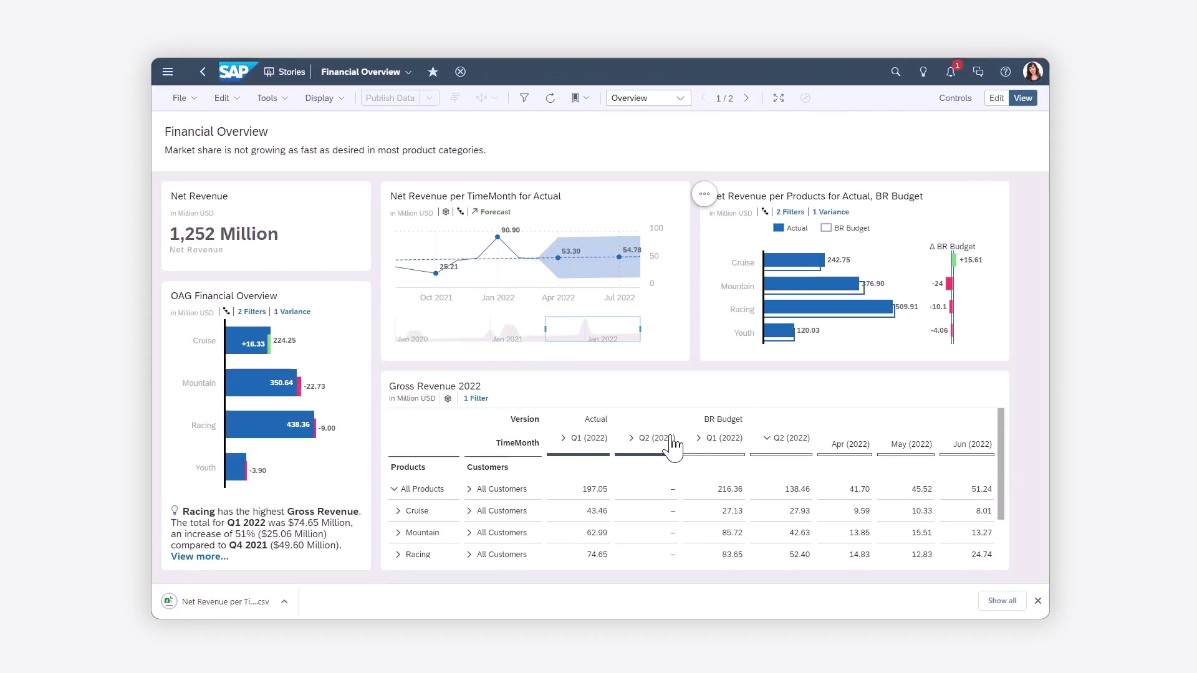
click(225, 602)
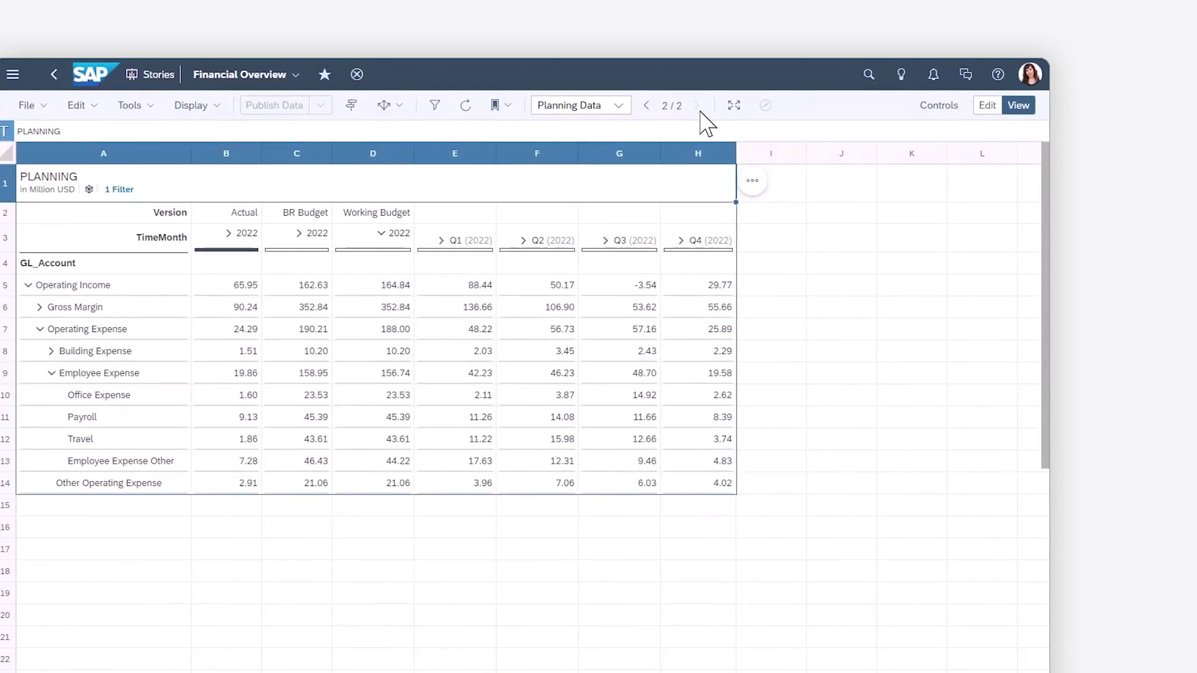
Try exporting the PLANNING table as CSV with the Point of view scope and the hierarchy flattened
click(798, 163)
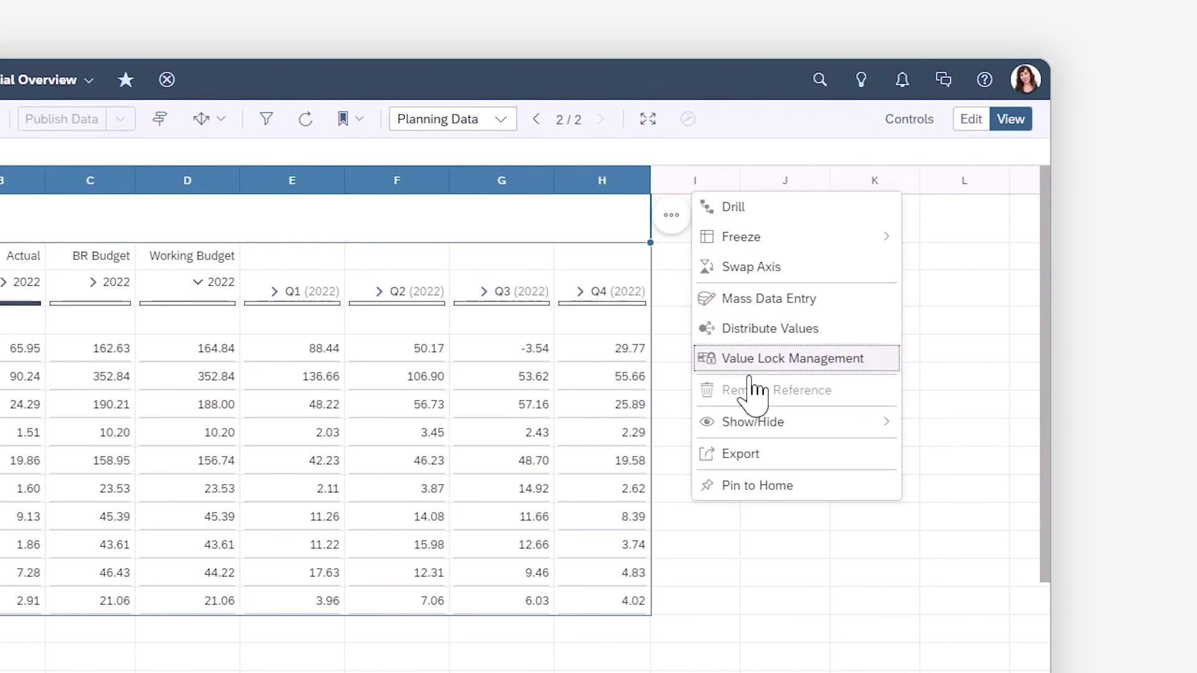
click(741, 455)
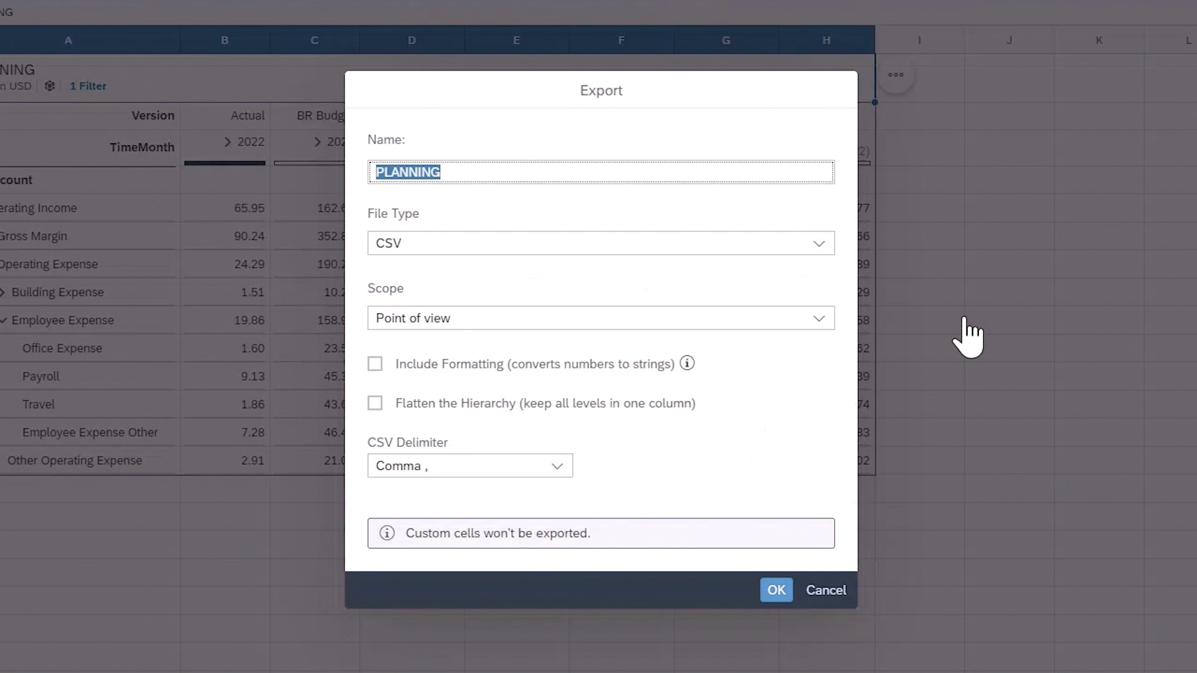
click(819, 247)
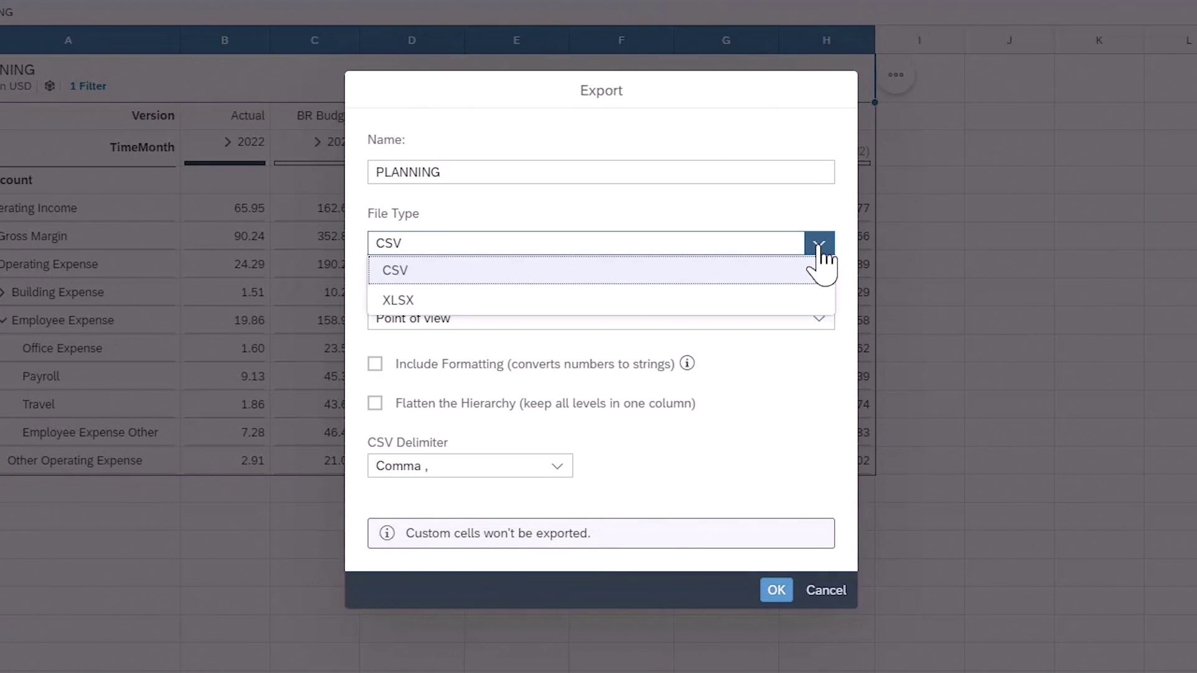
click(819, 246)
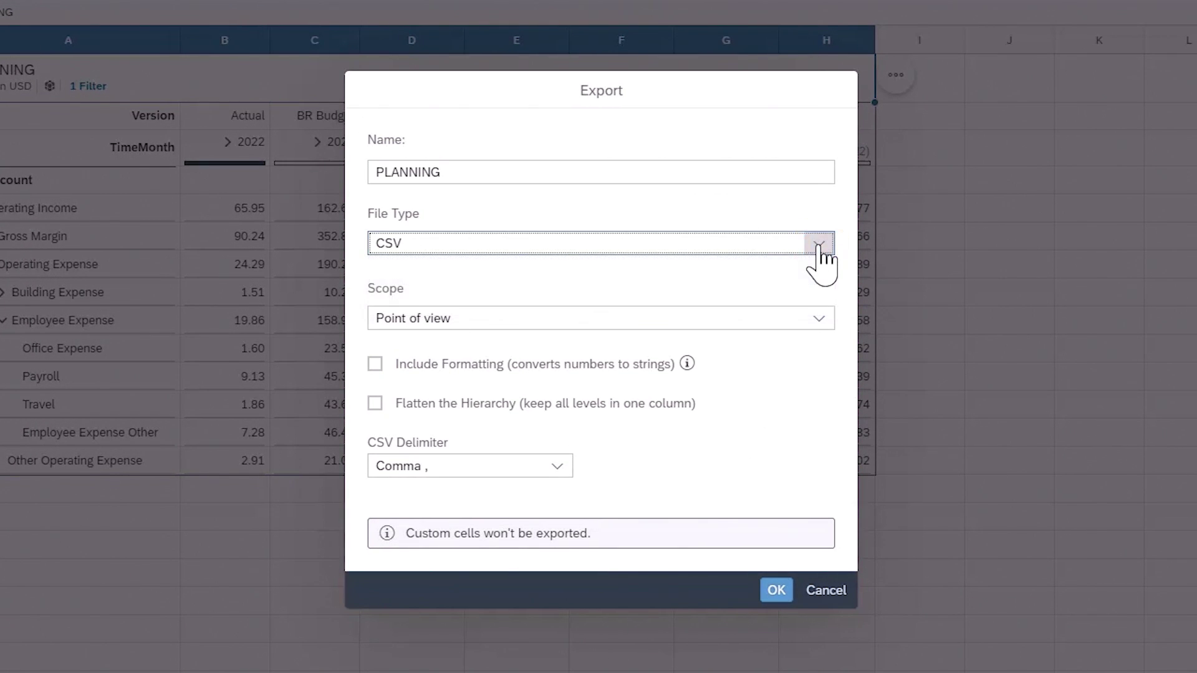
click(819, 320)
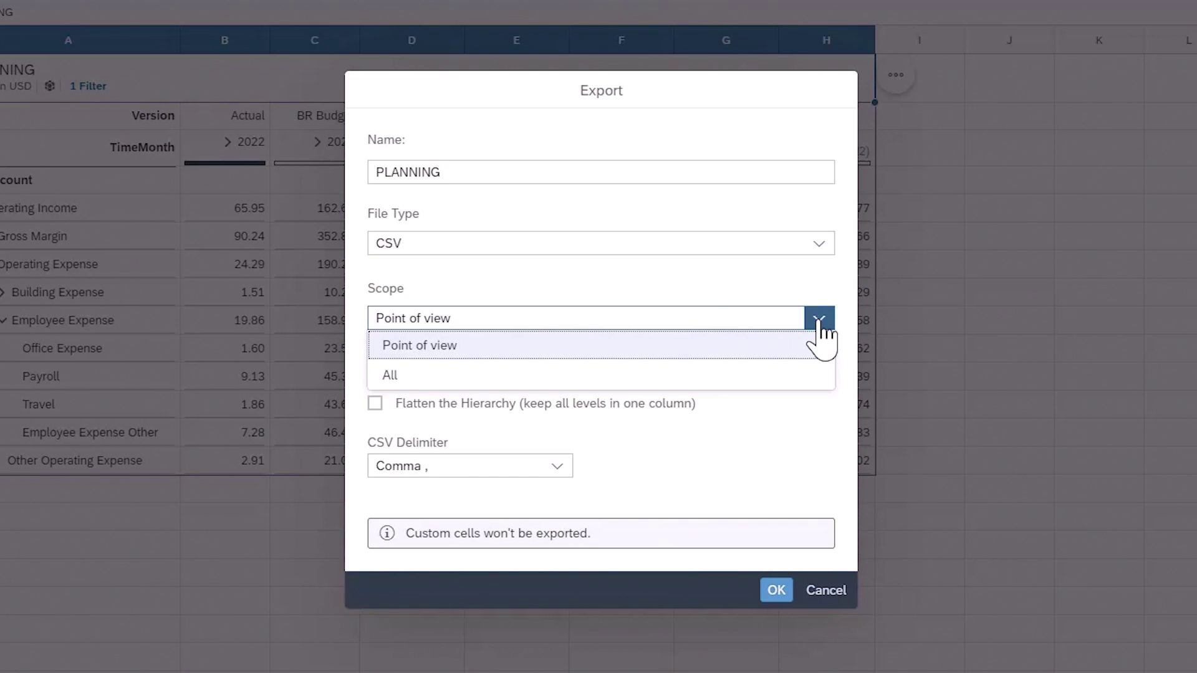
click(819, 320)
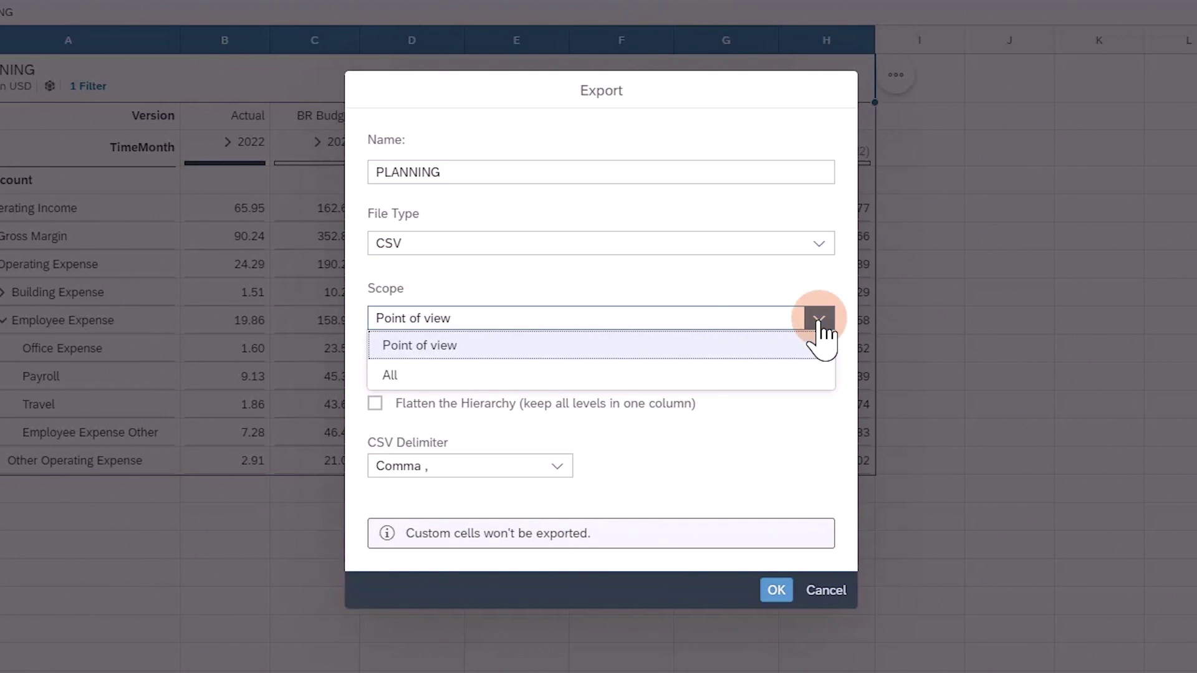
click(374, 404)
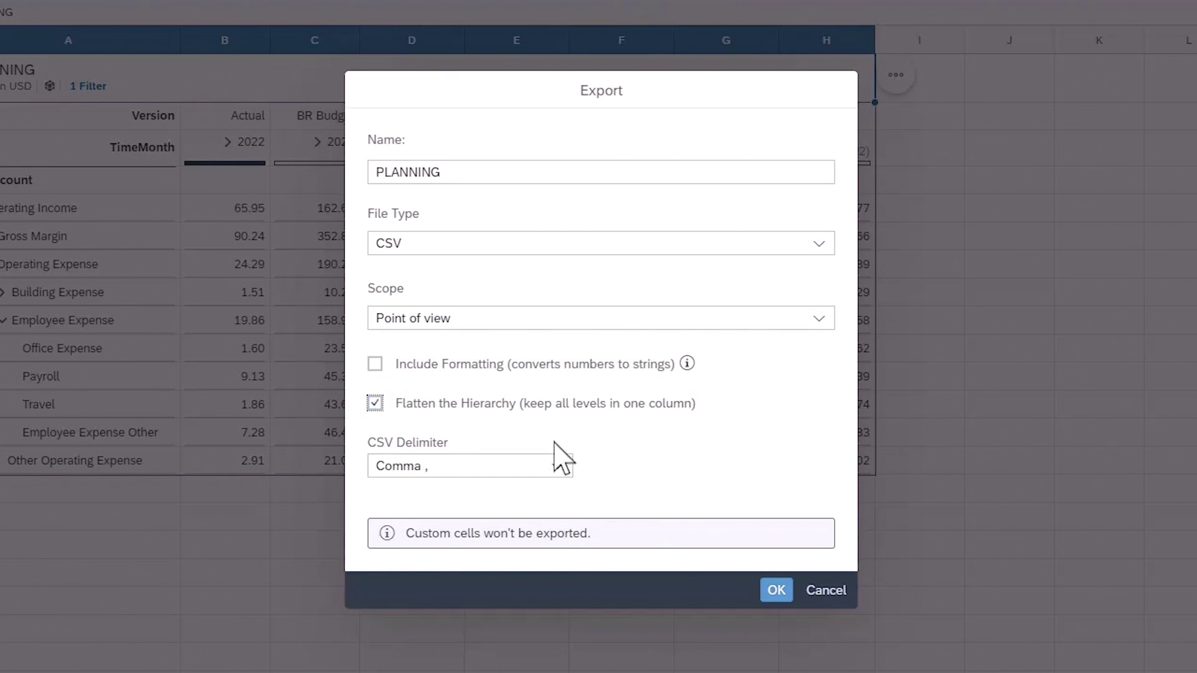
click(828, 591)
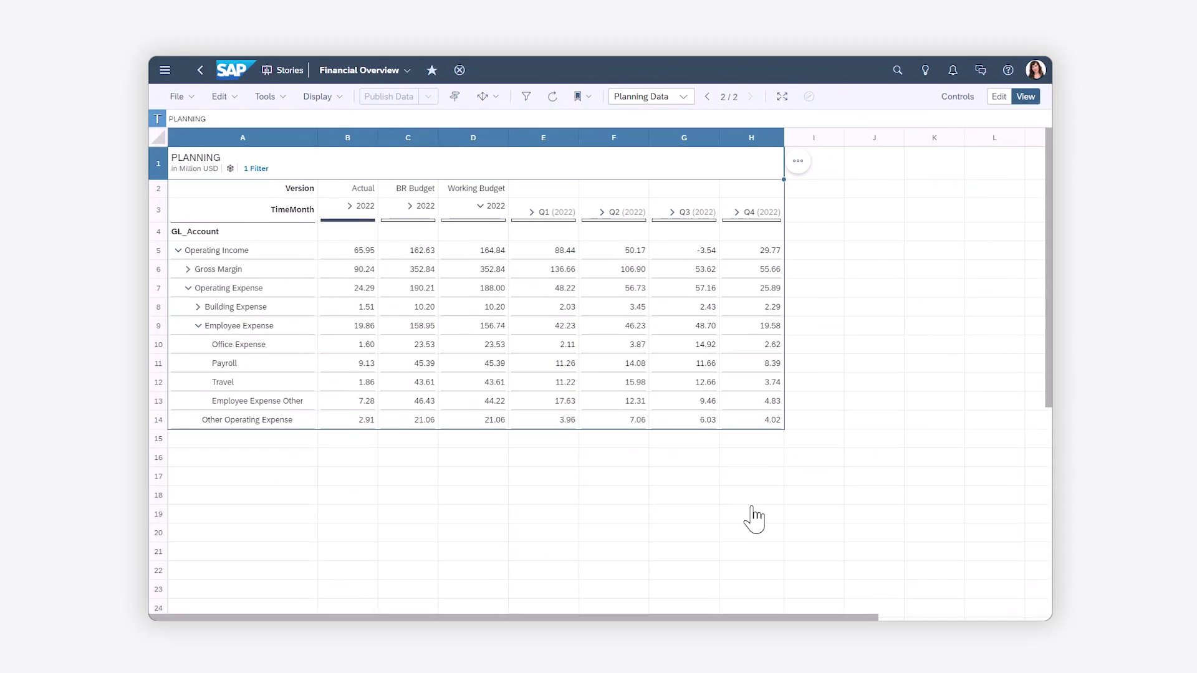
Open the PLANNING model in the Modeler and switch to its Data Management workspace
click(167, 72)
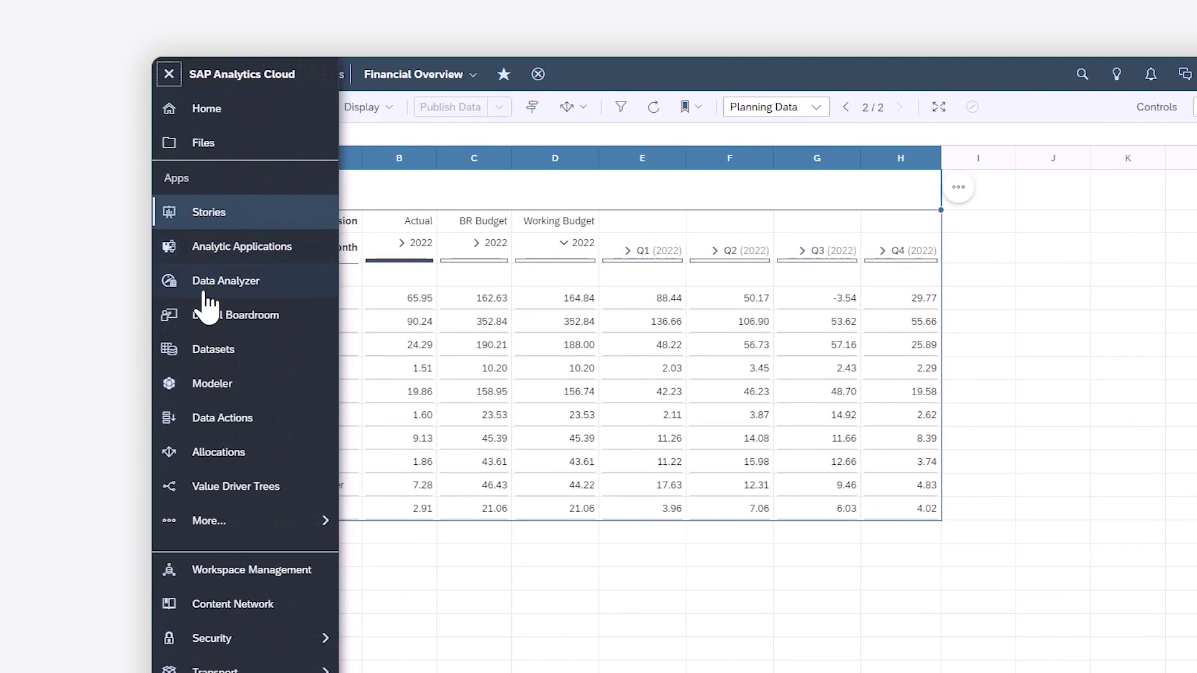
click(212, 391)
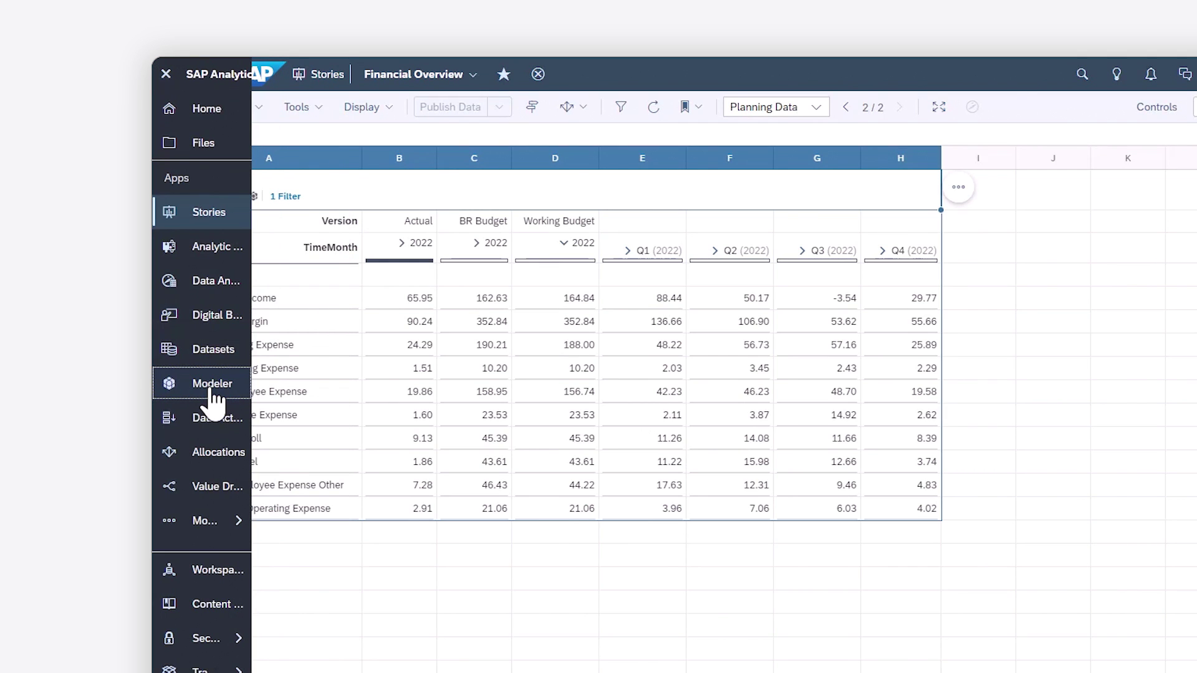
click(256, 439)
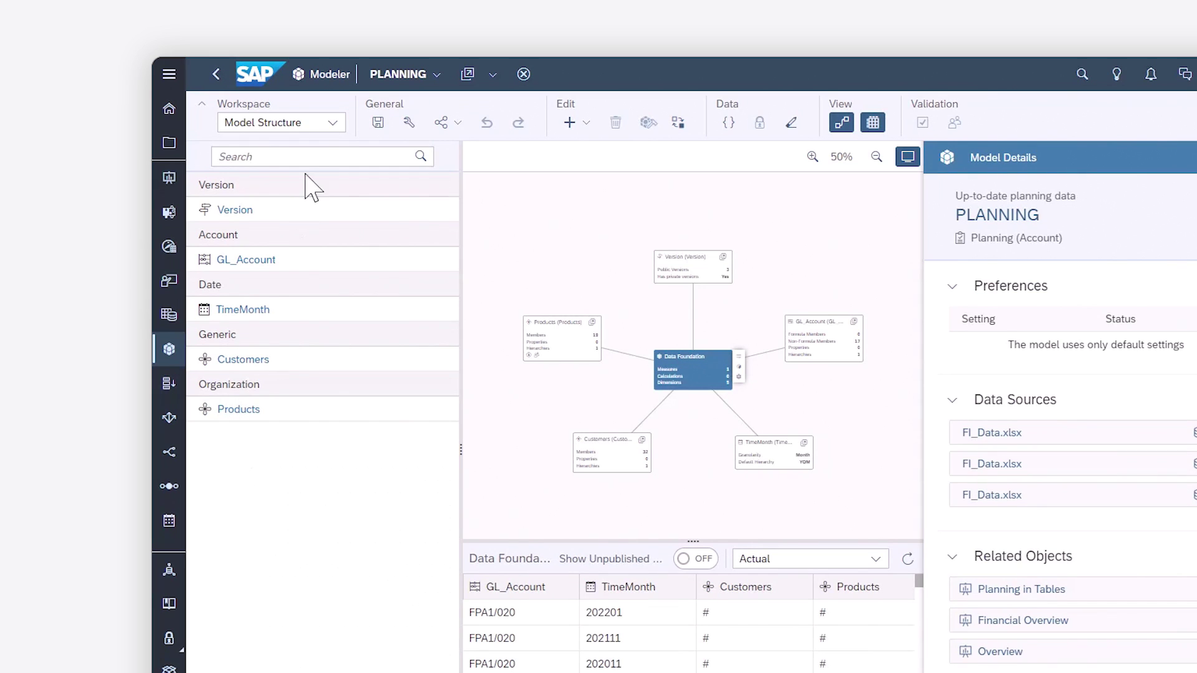
click(332, 123)
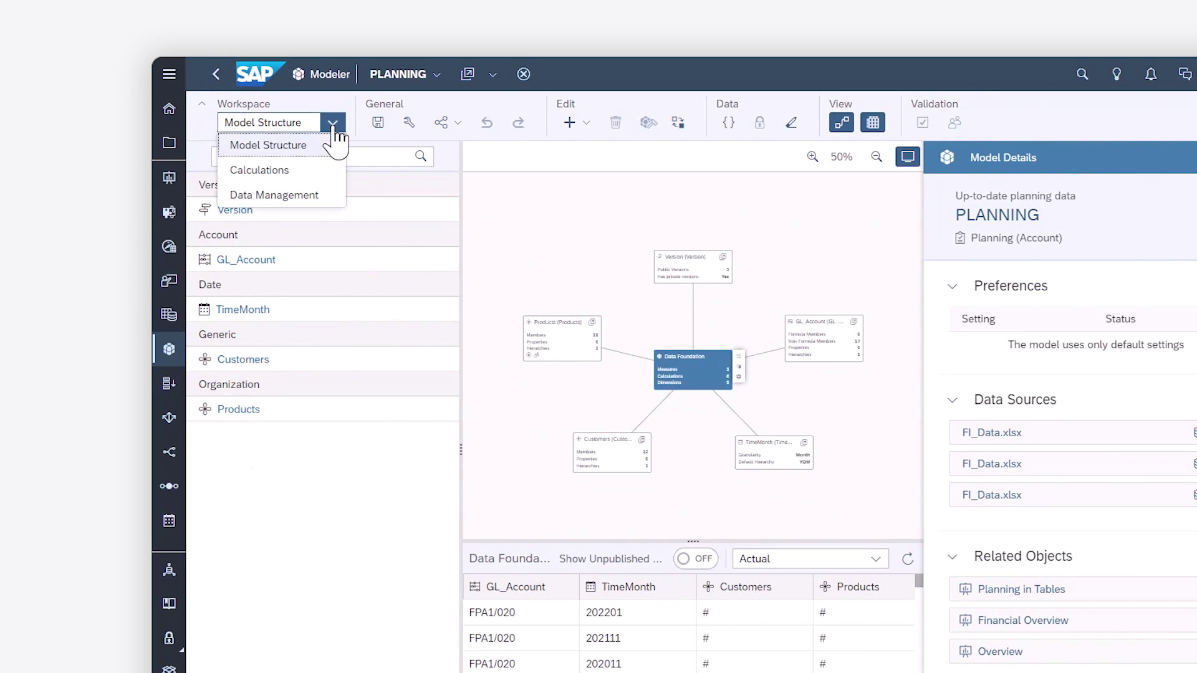
click(274, 196)
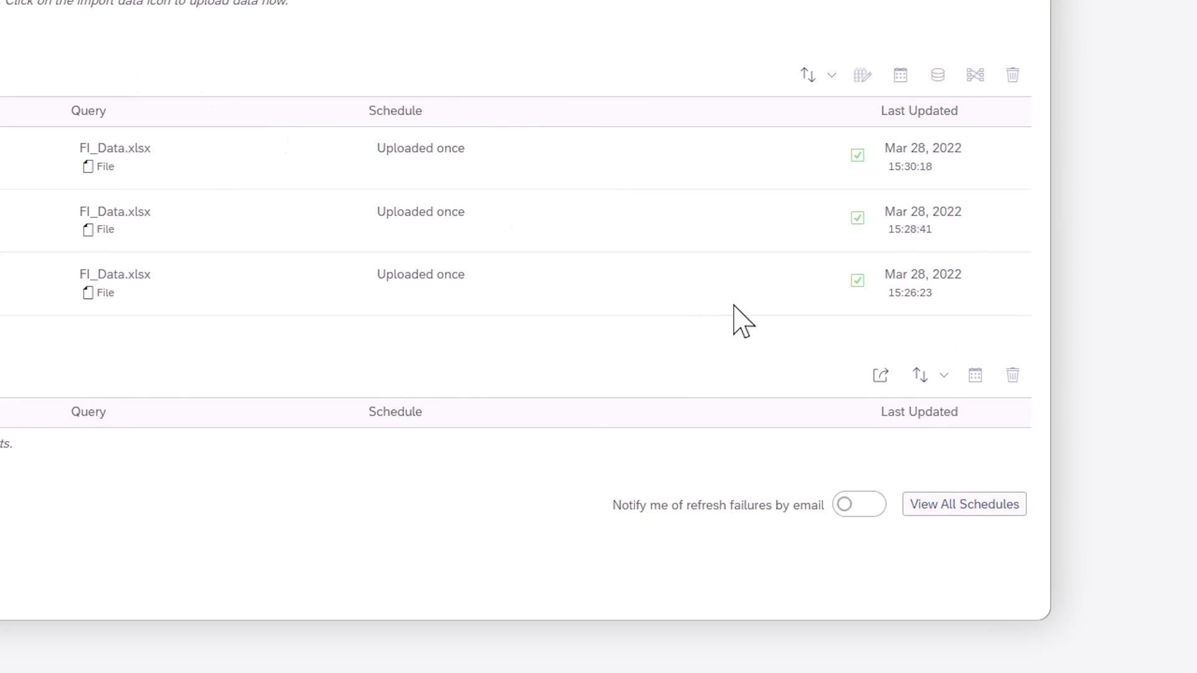
Start a new schedule for exporting the PLANNING model as a file
click(930, 455)
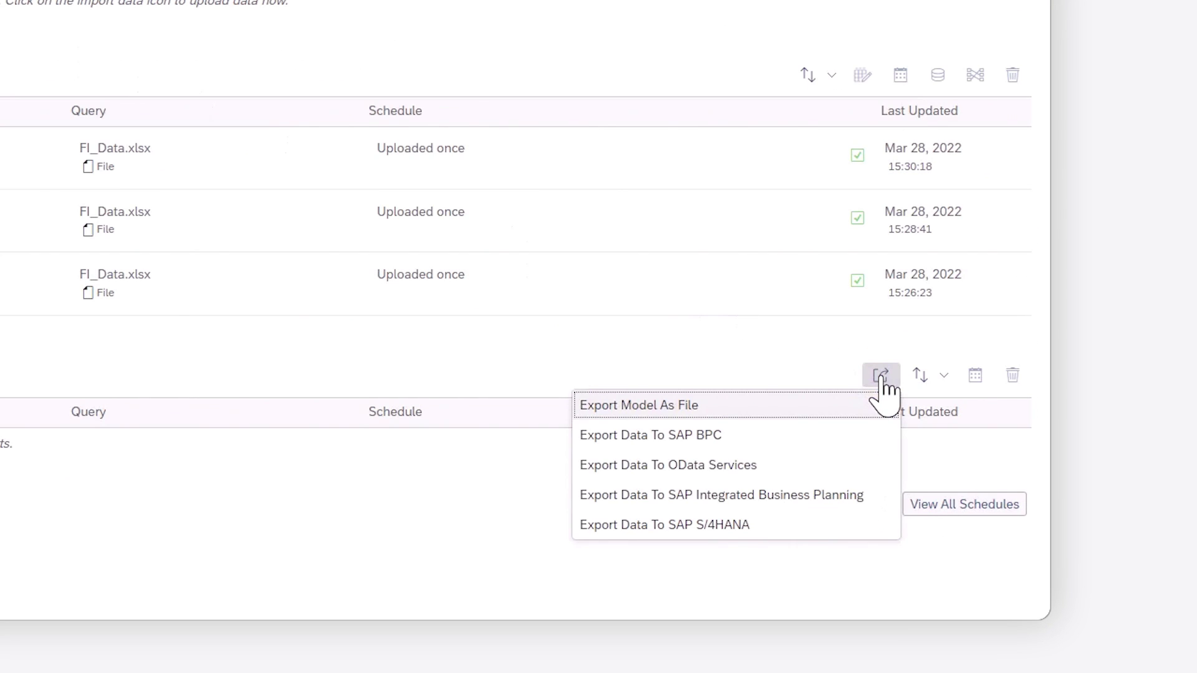
click(635, 407)
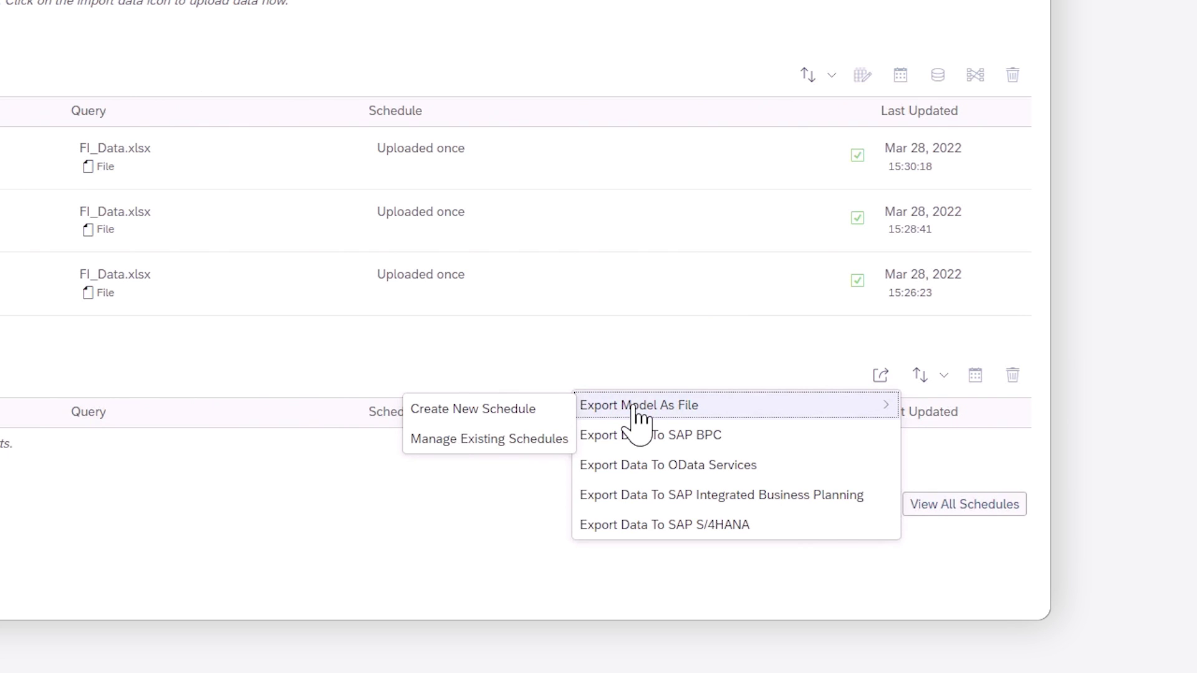
click(475, 412)
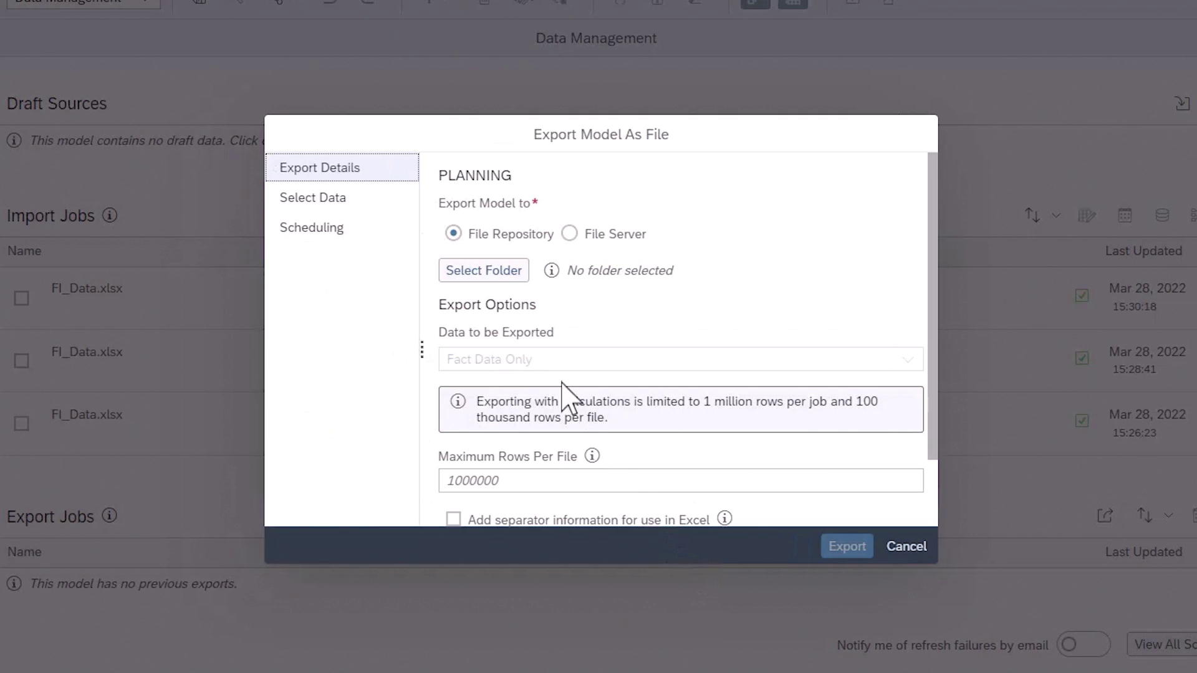
Set the Export Jobs folder under Public in the file repository as the model export's destination
click(300, 157)
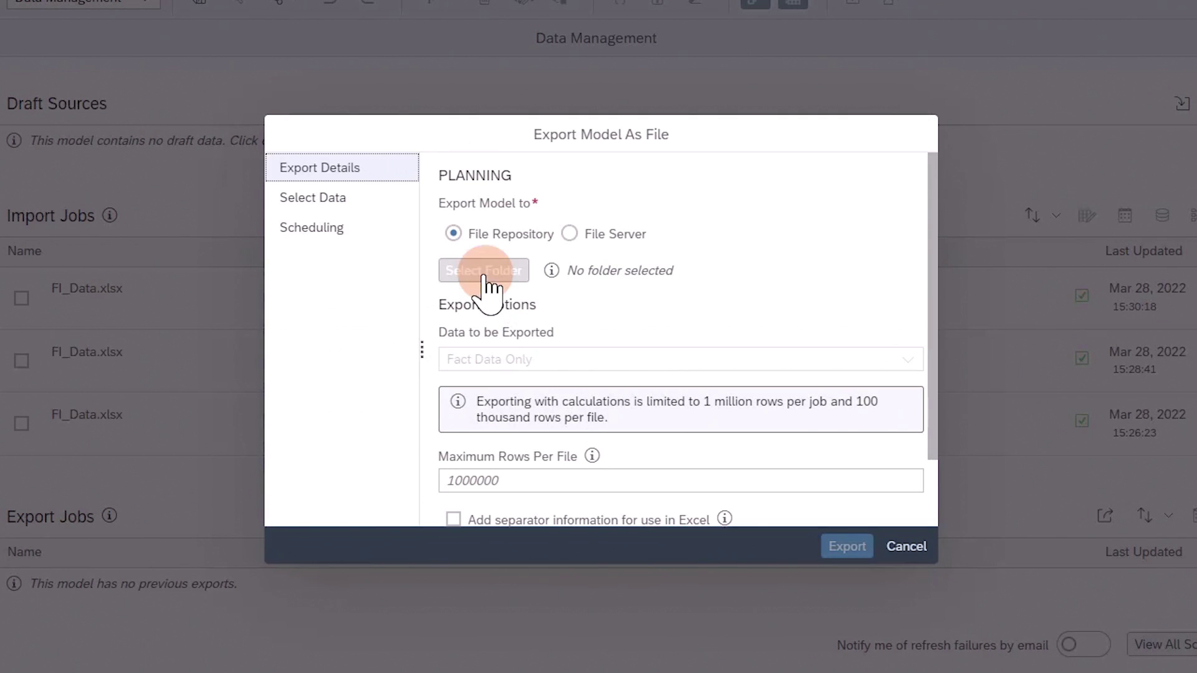
click(449, 344)
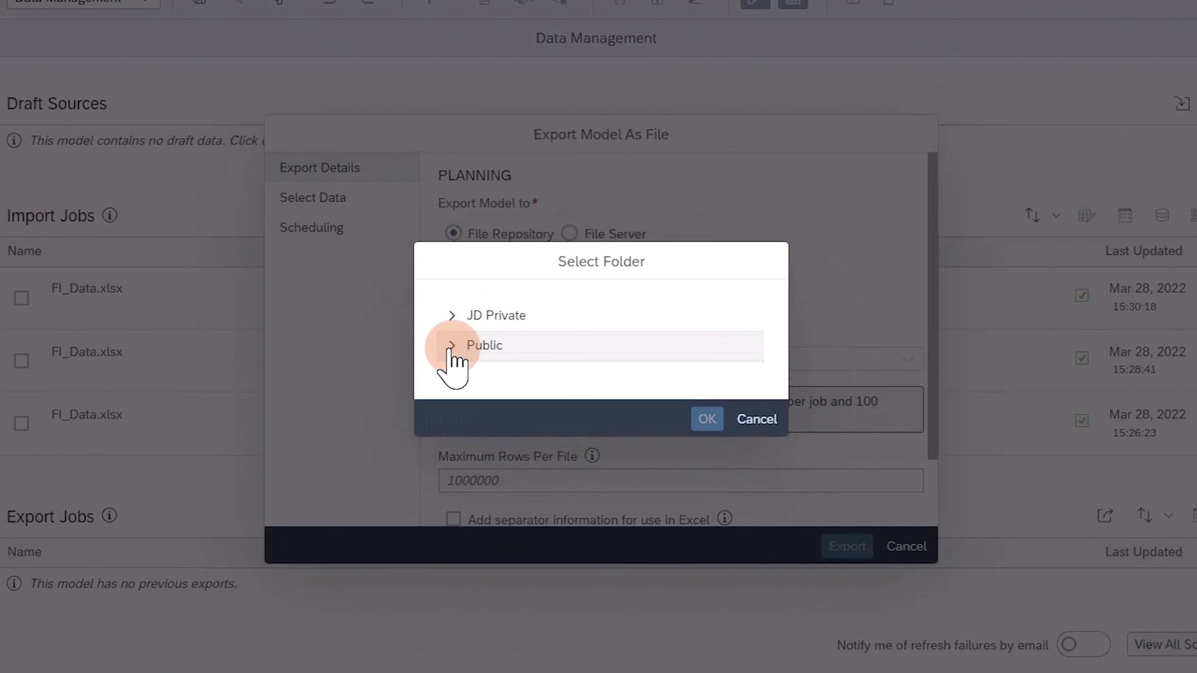
click(531, 351)
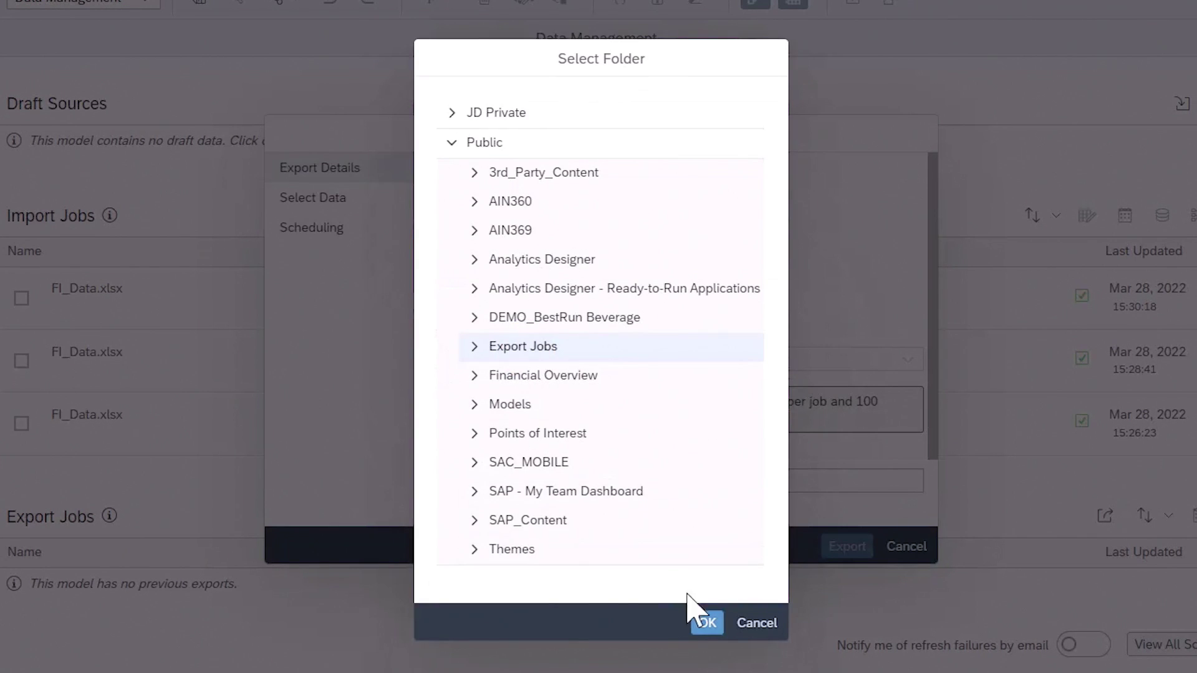
click(708, 623)
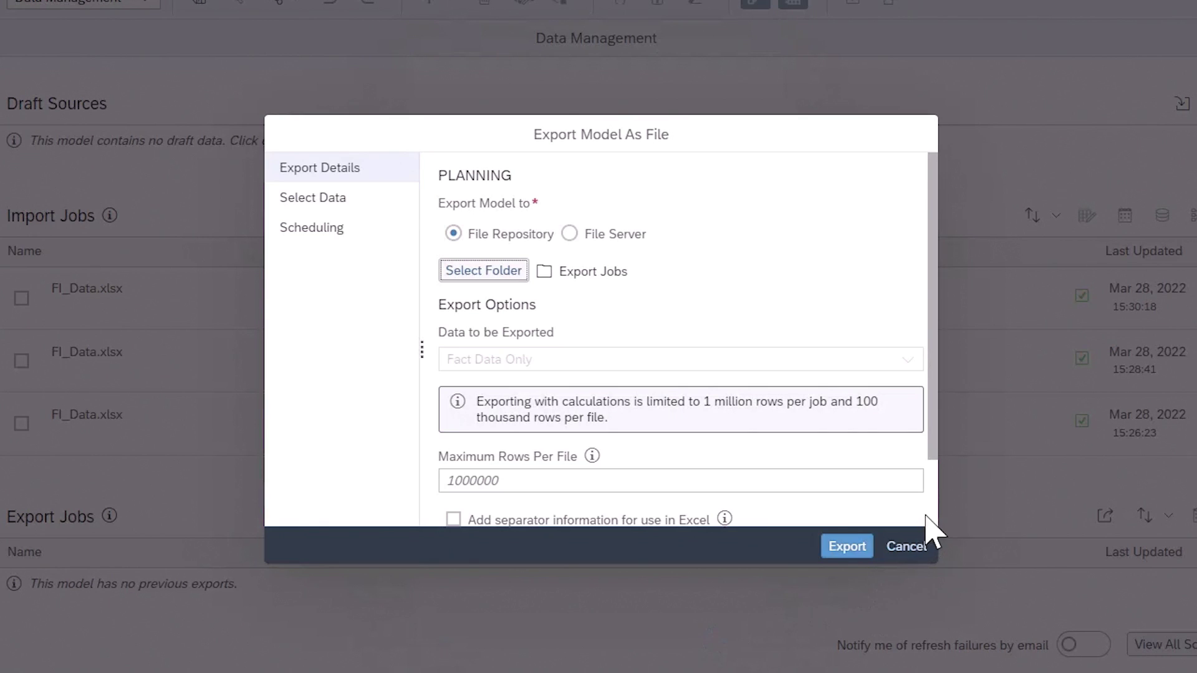
click(932, 514)
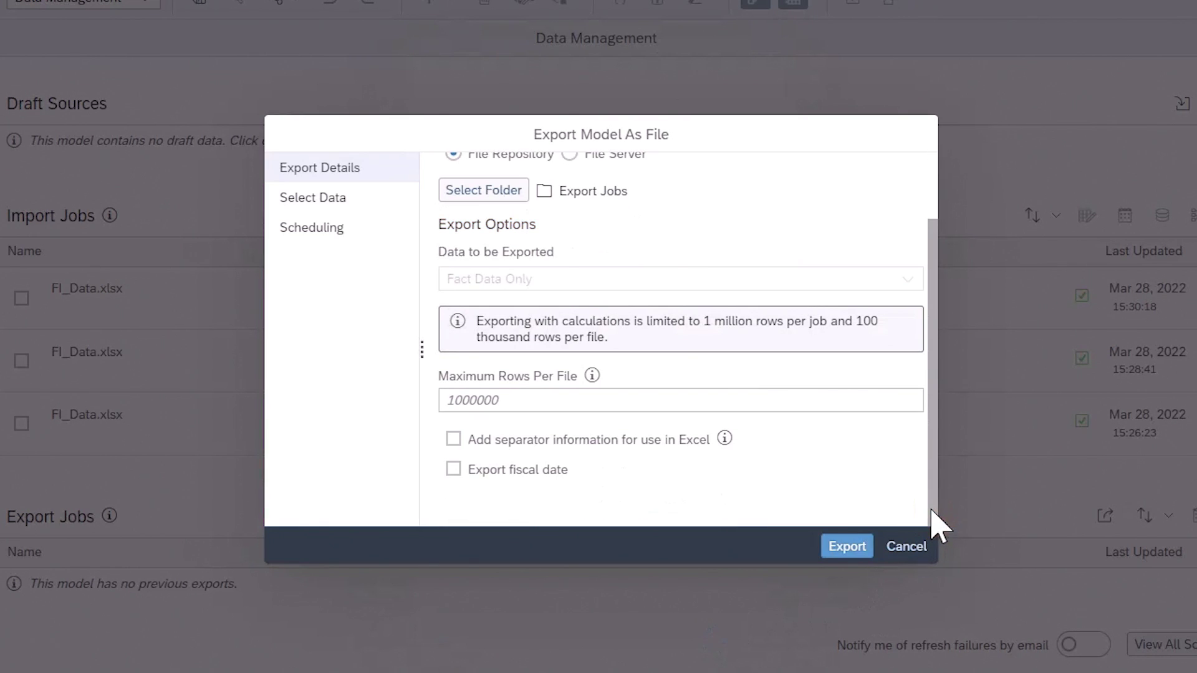
Examine the dimensions selected for export, including the Version dimension's filter members and exportable columns
click(316, 201)
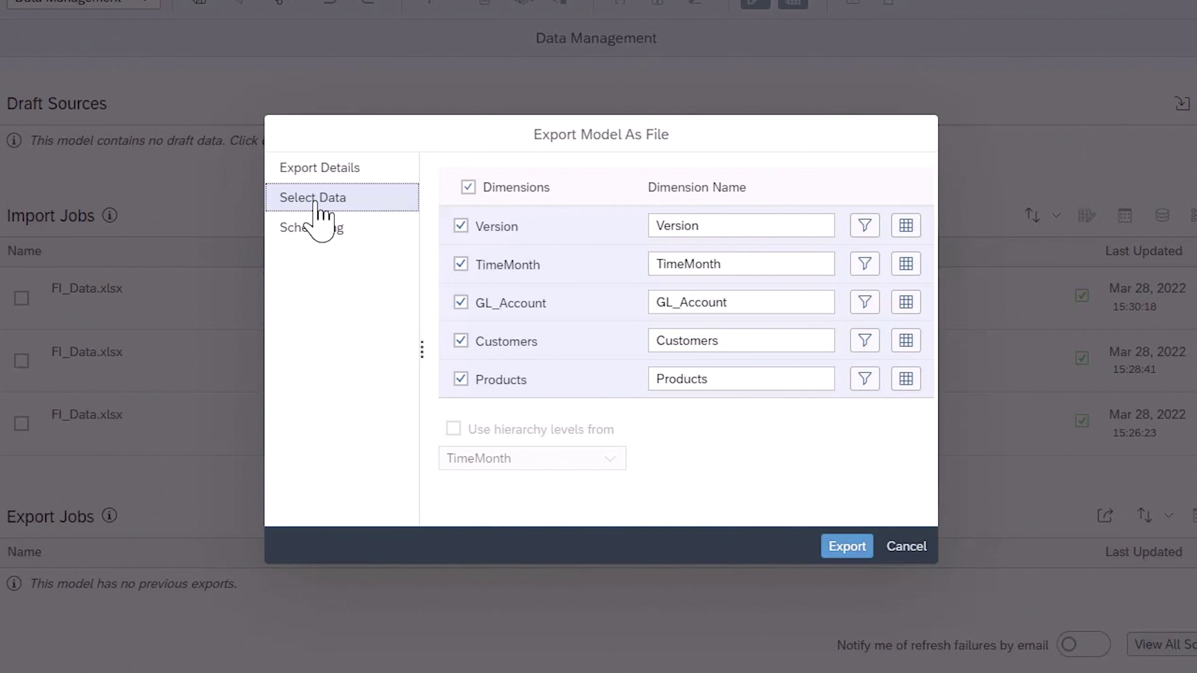
click(460, 225)
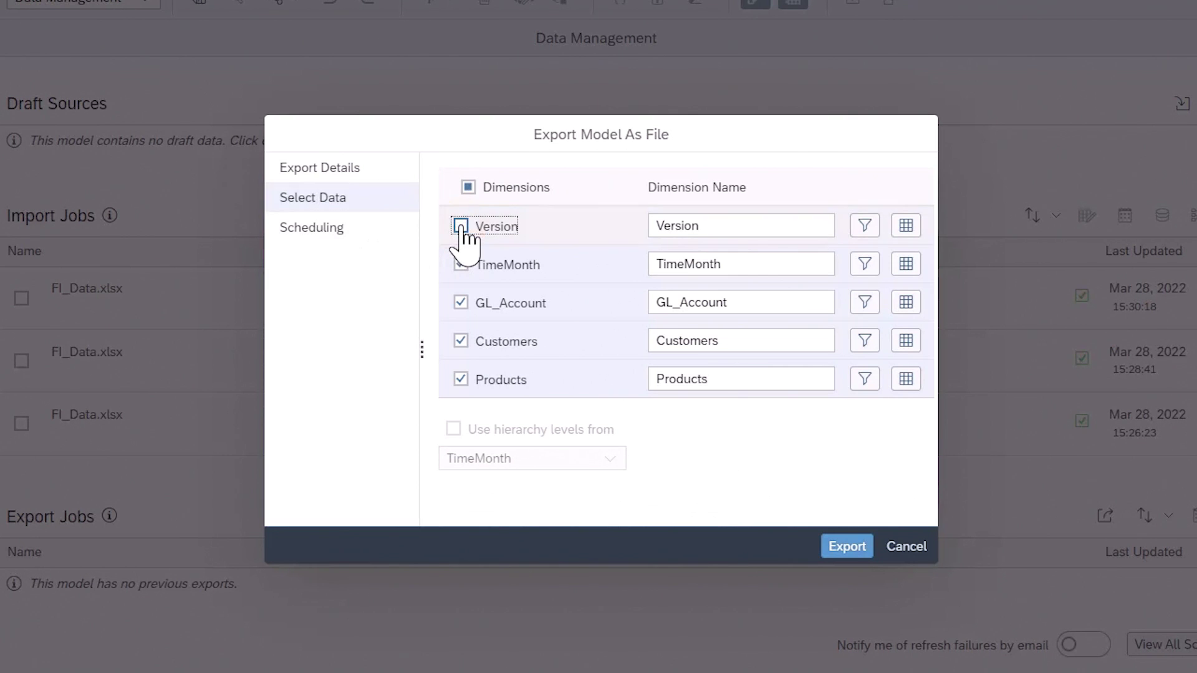
click(460, 225)
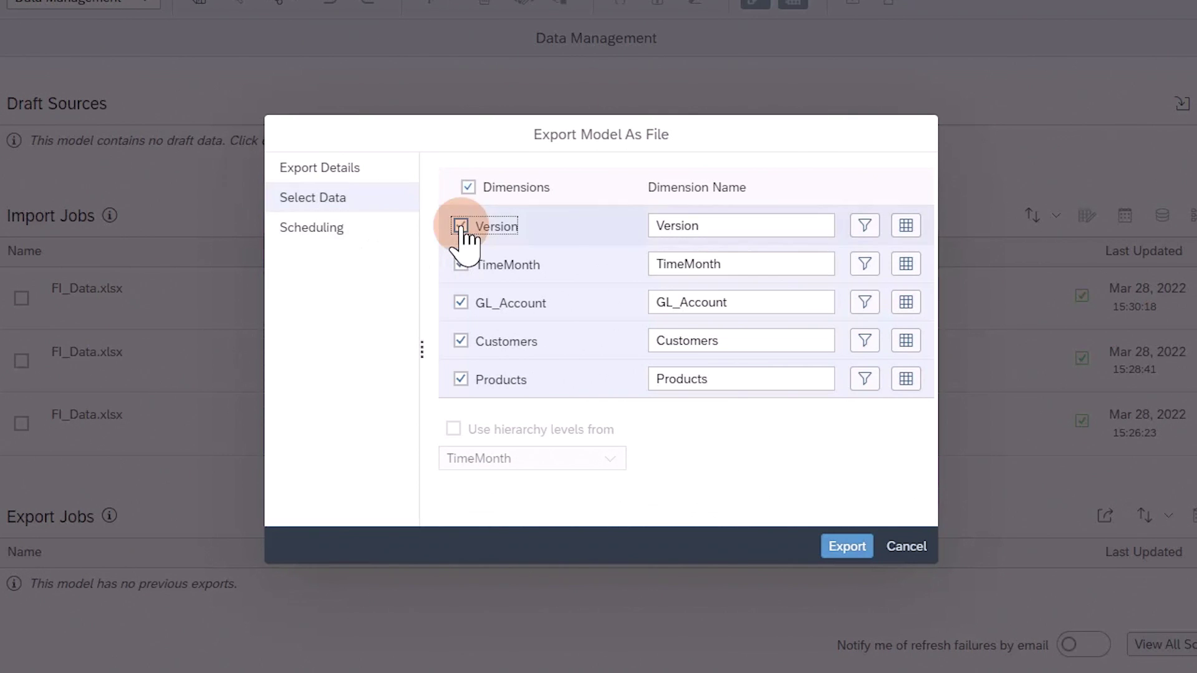
click(864, 227)
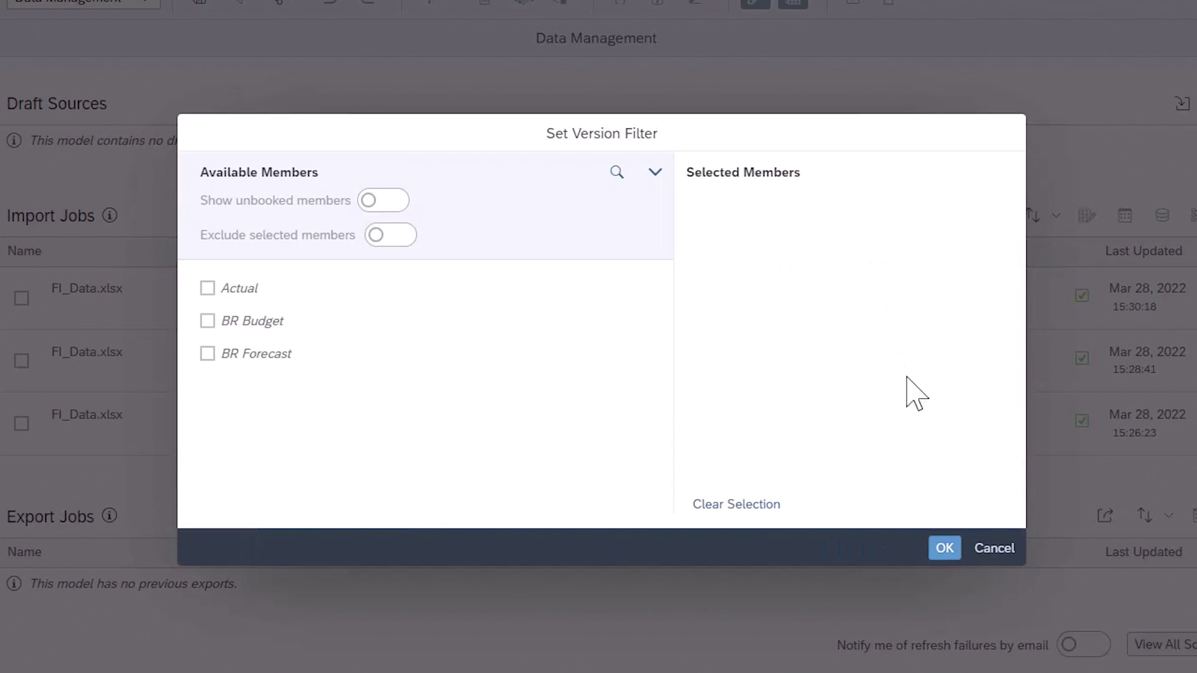
click(993, 549)
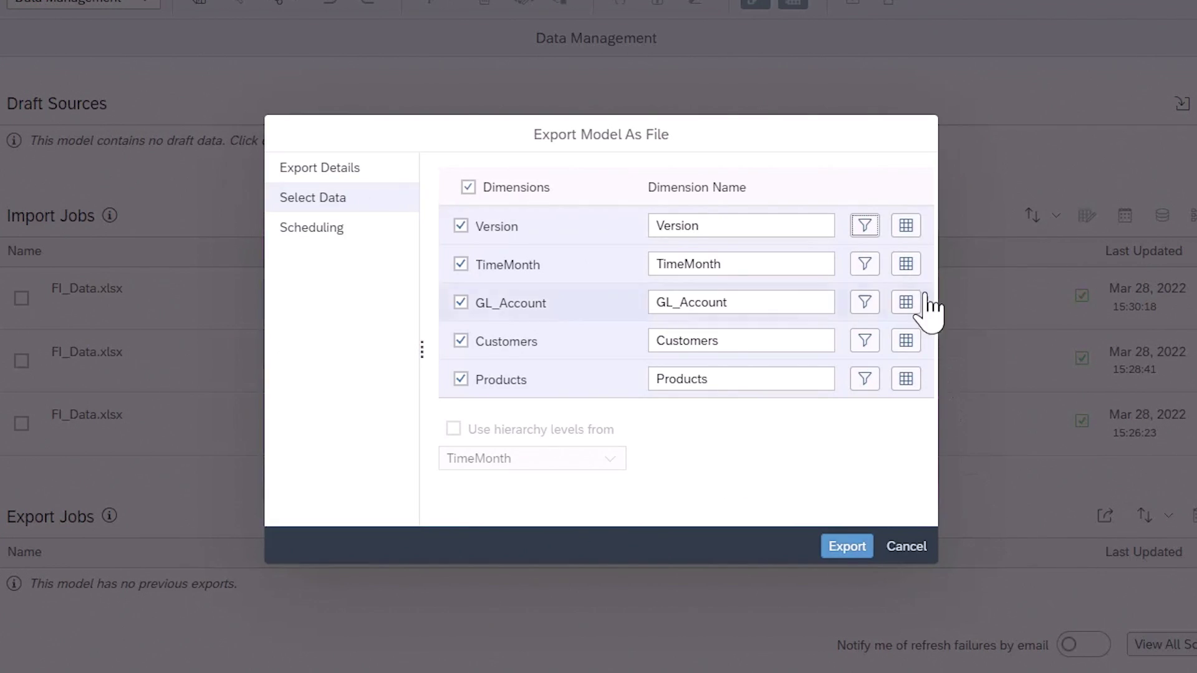
click(905, 226)
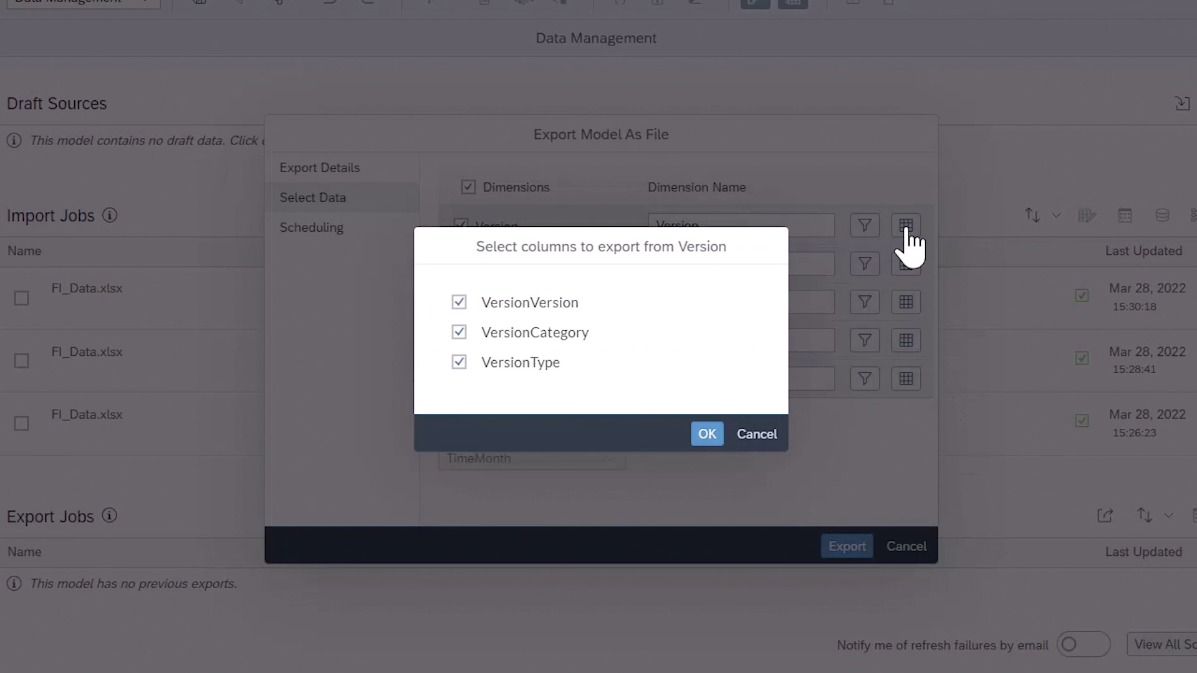
click(757, 434)
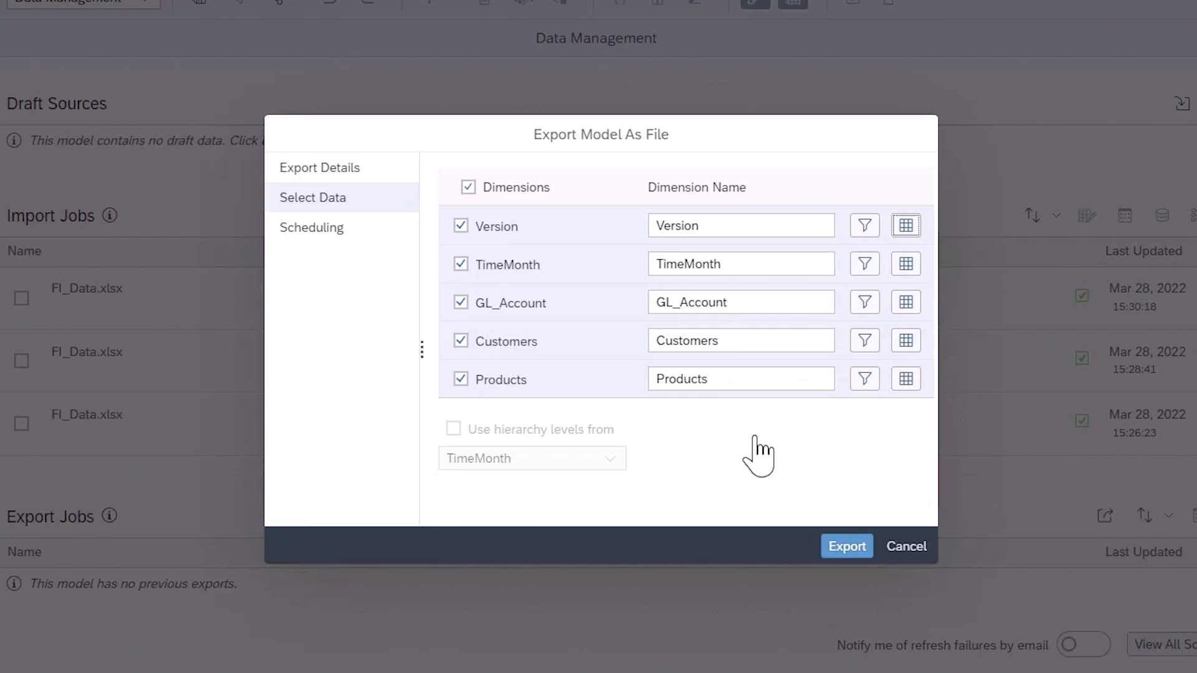
Review the recurring schedule options, then export the PLANNING model with Export Now and check the notifications
click(315, 232)
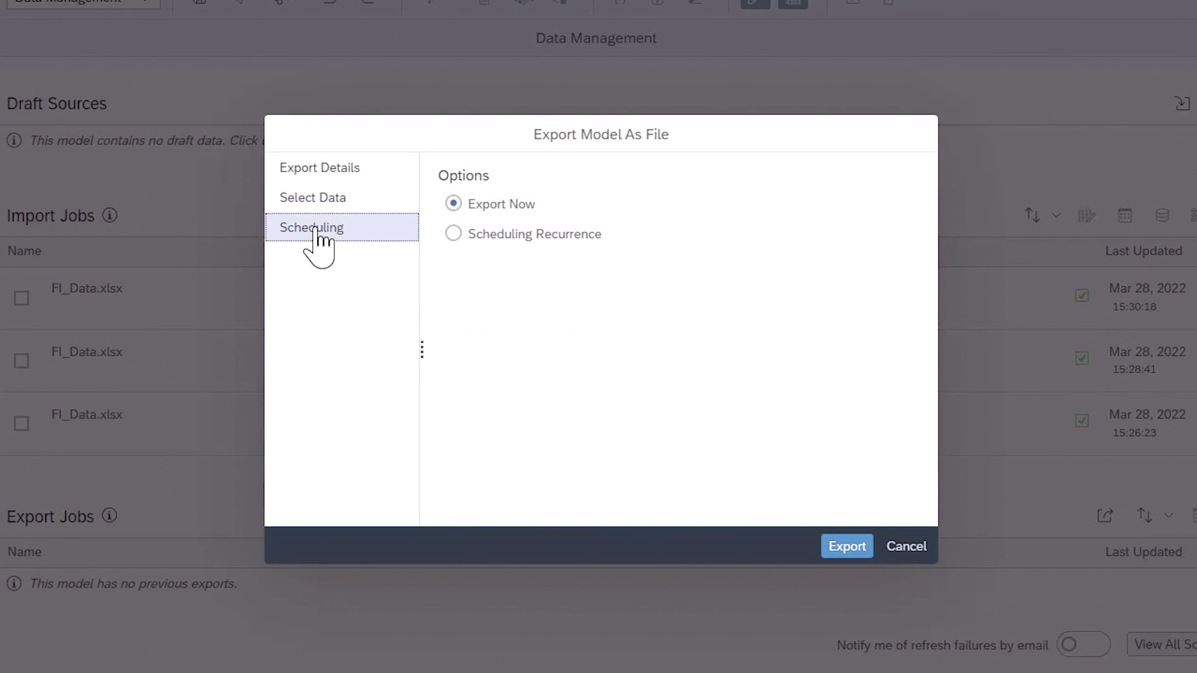
click(453, 235)
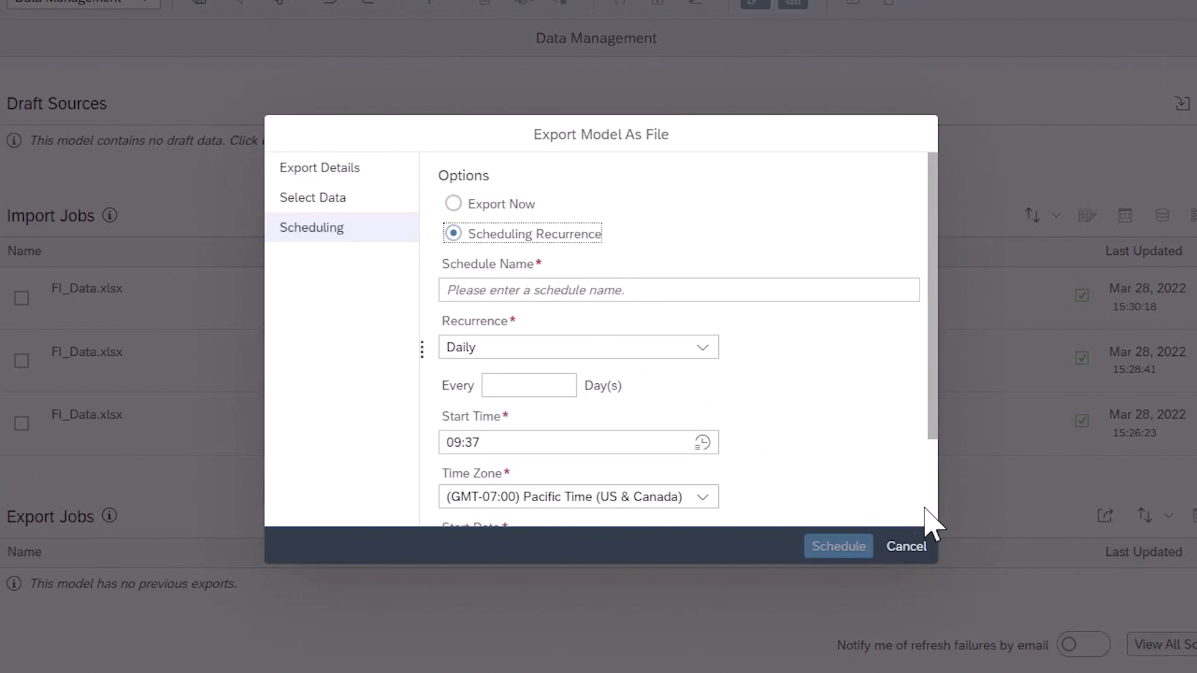
scroll(932, 524, down, 3)
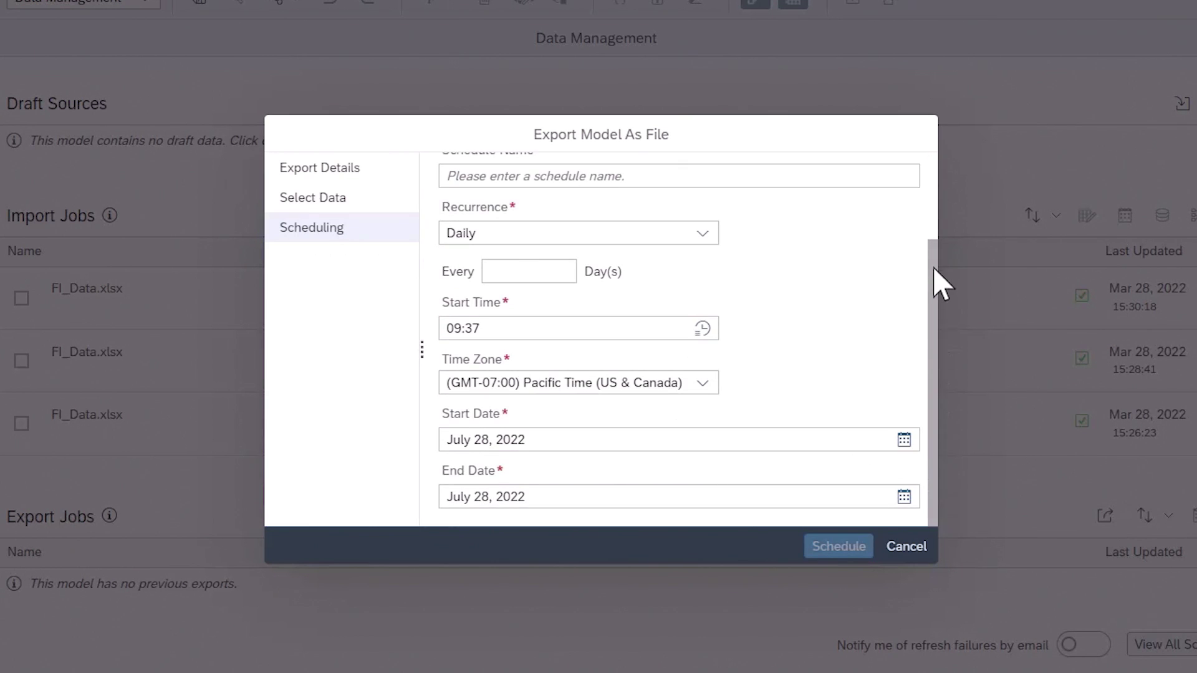
scroll(929, 187, up, 3)
click(455, 203)
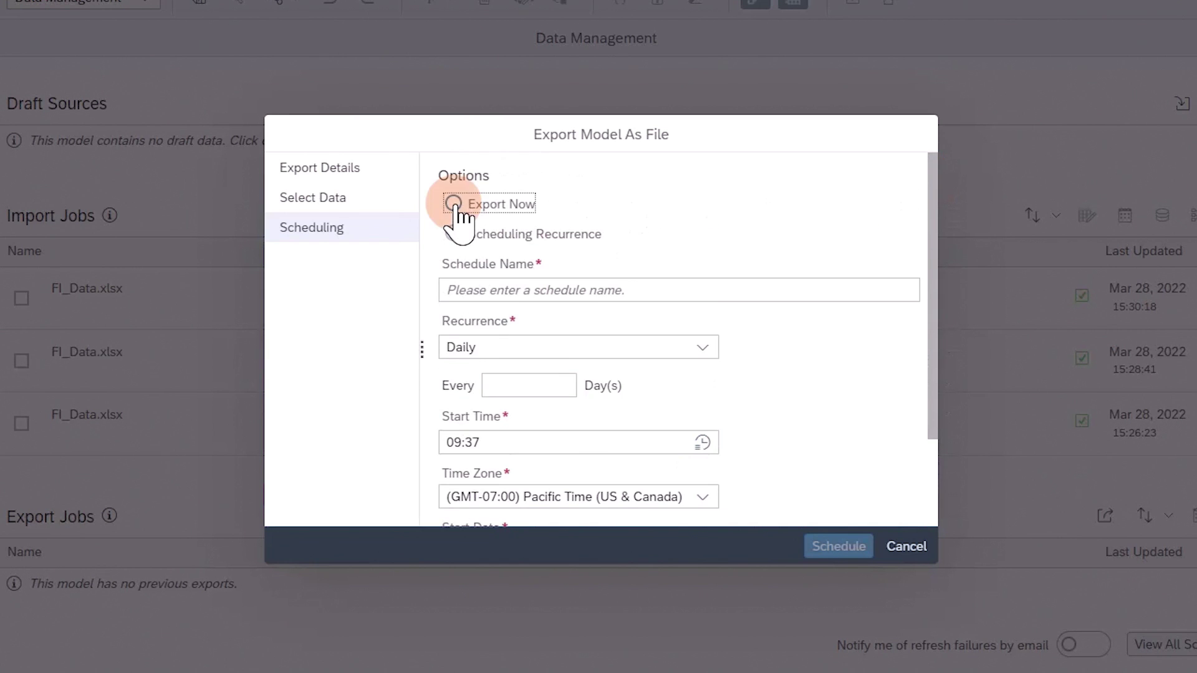
click(843, 547)
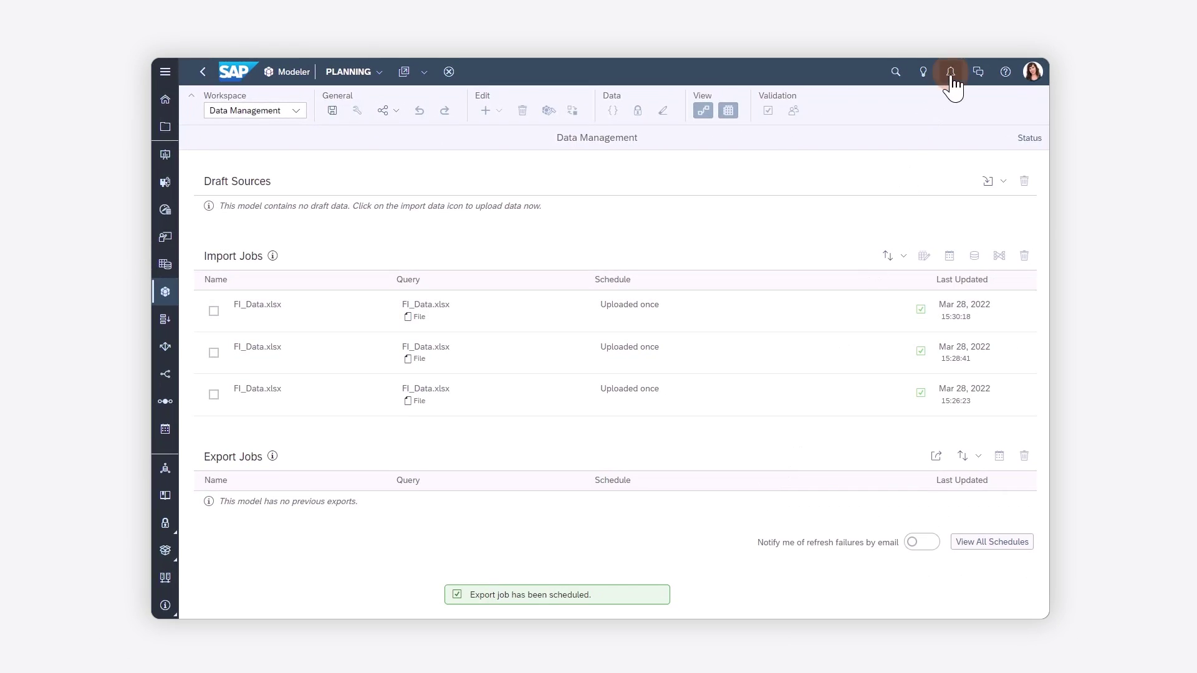
click(950, 72)
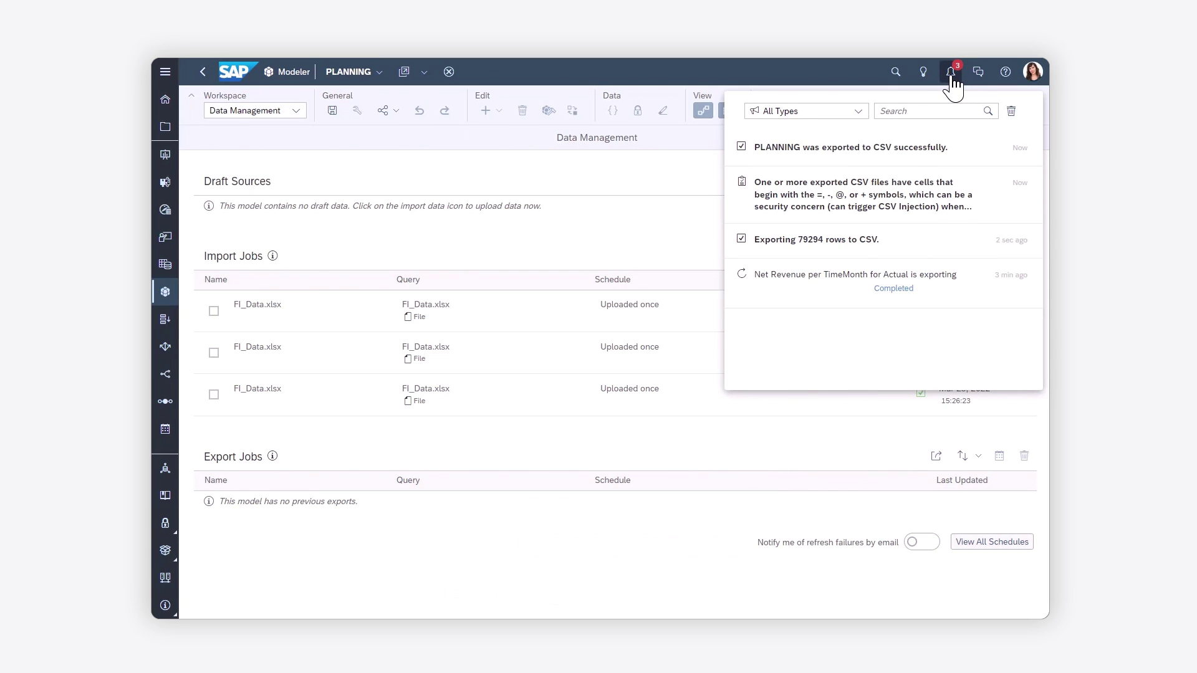
Download the exported PLANNING CSV file from the public Export Jobs folder and open it in Excel
click(165, 127)
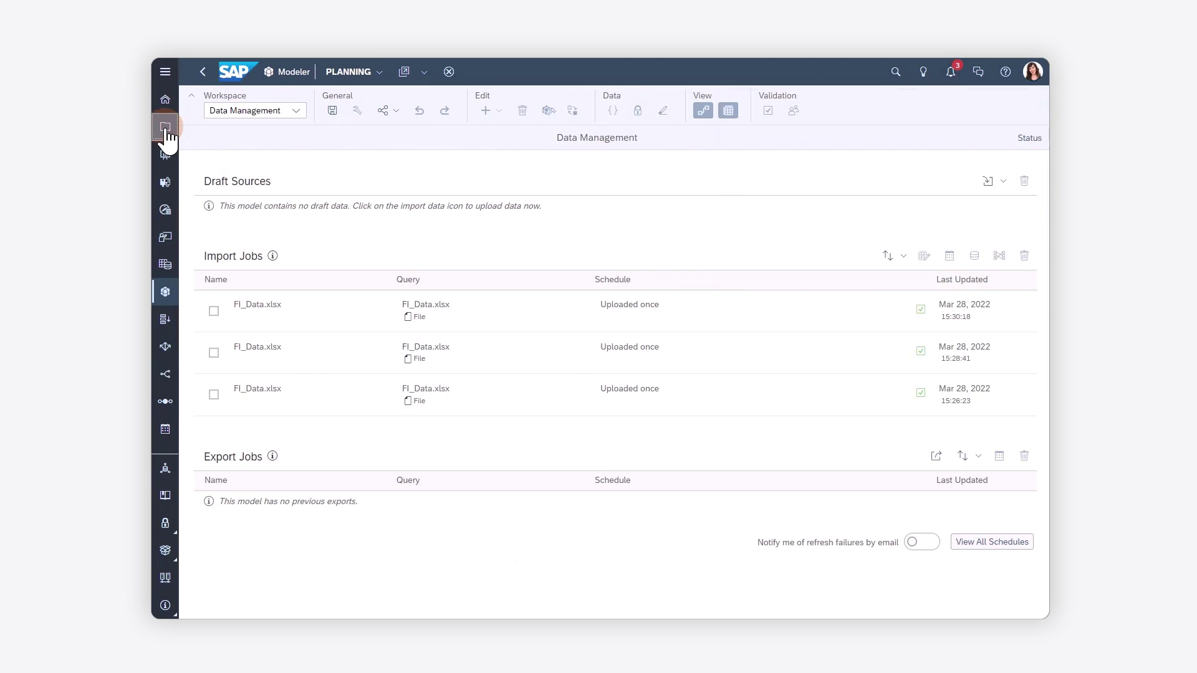
click(373, 288)
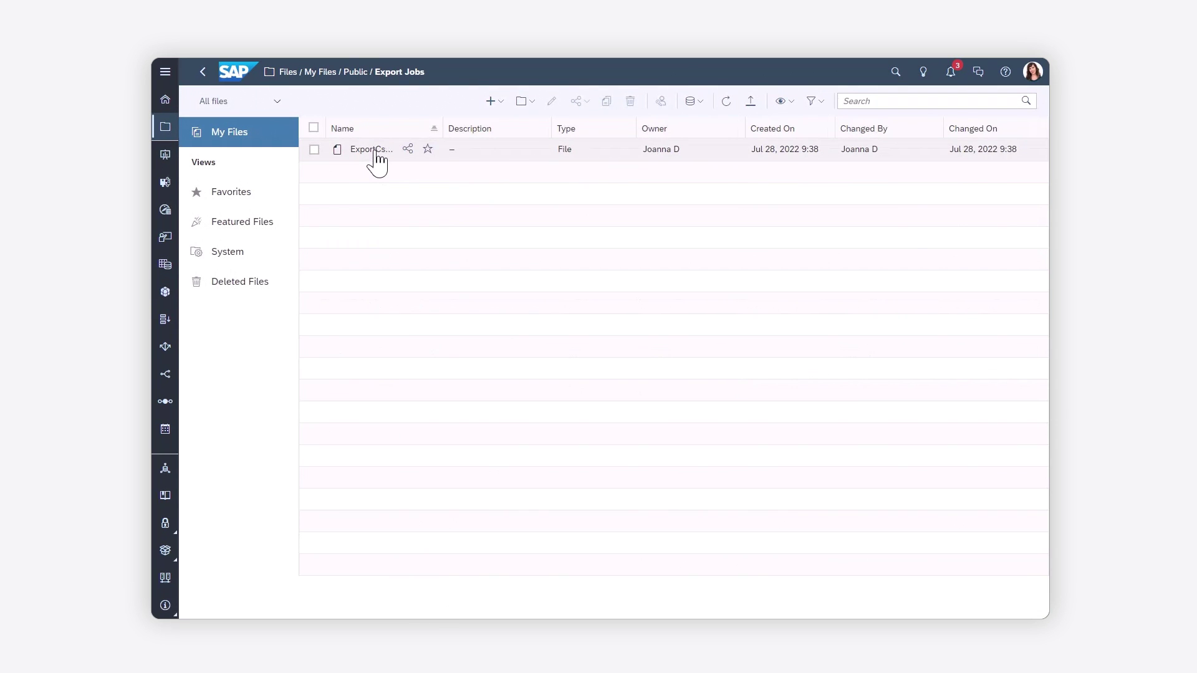
click(376, 152)
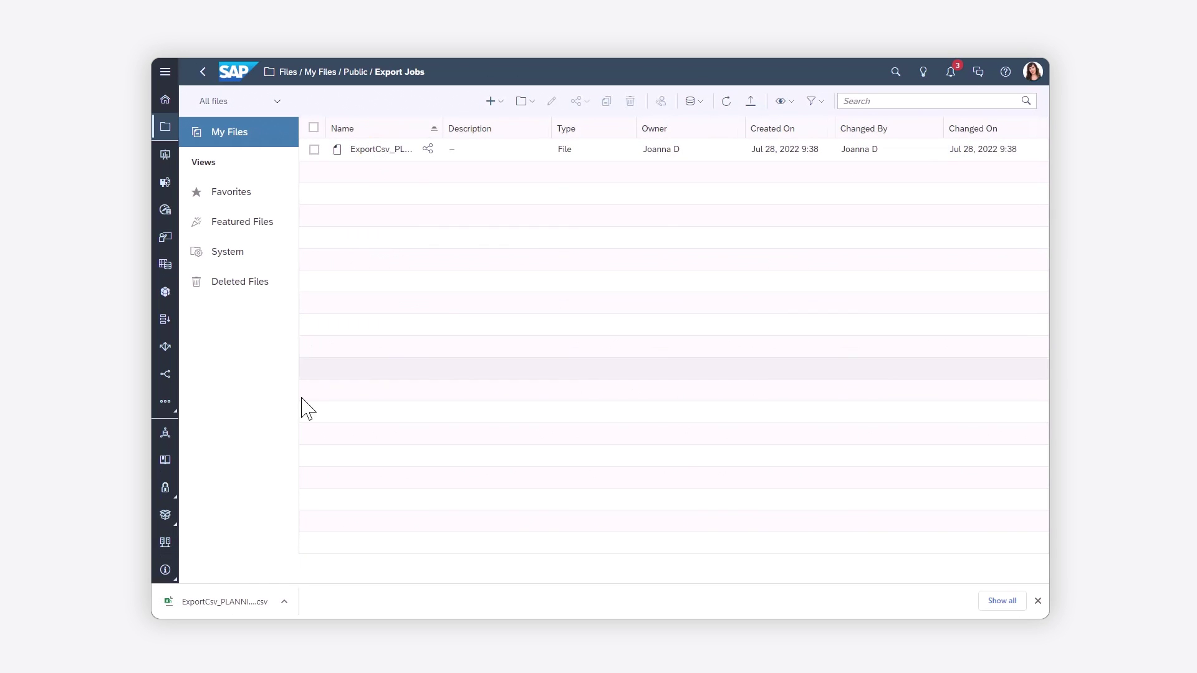
click(225, 603)
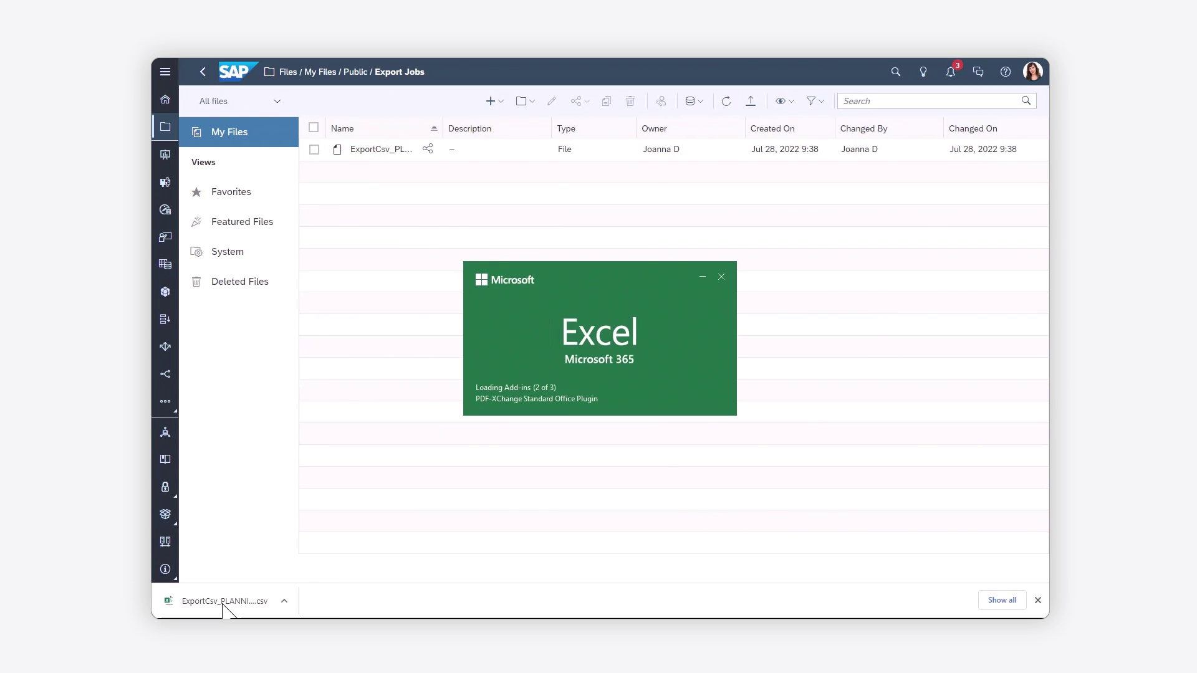